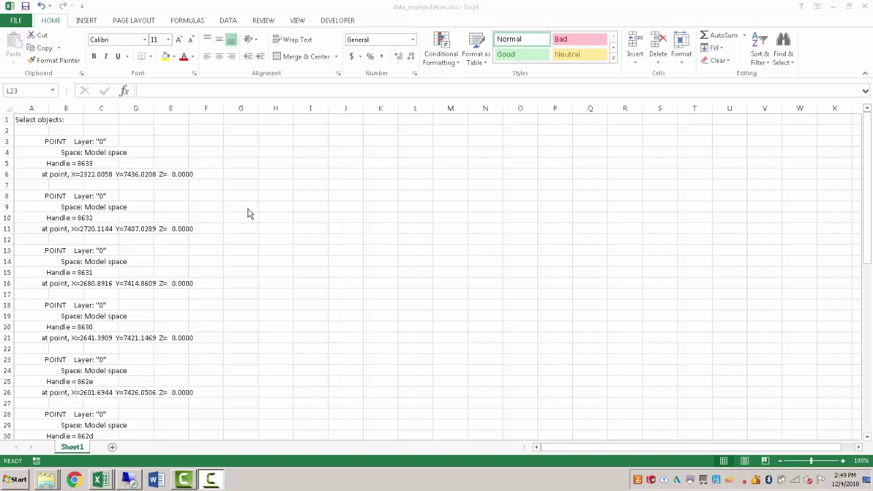
Widen column A of the data_manipulation.xlsx sheet to fit the full point coordinate lines.
key(alt+Tab)
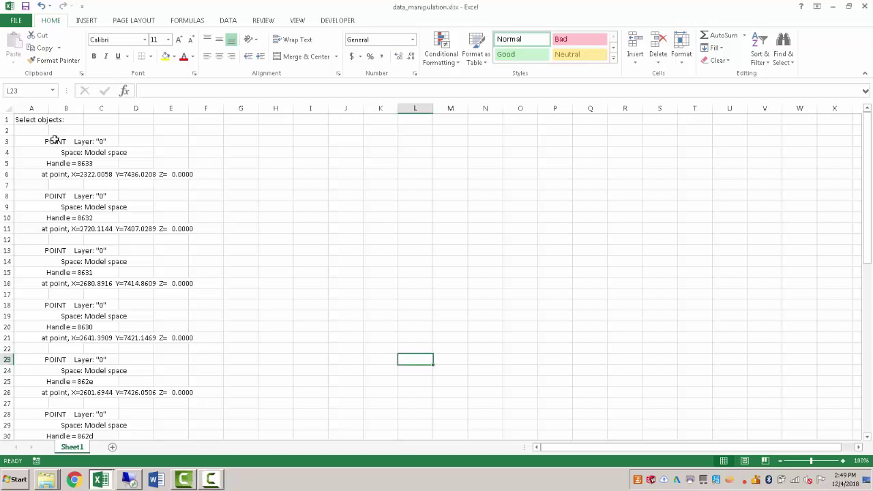
click(35, 120)
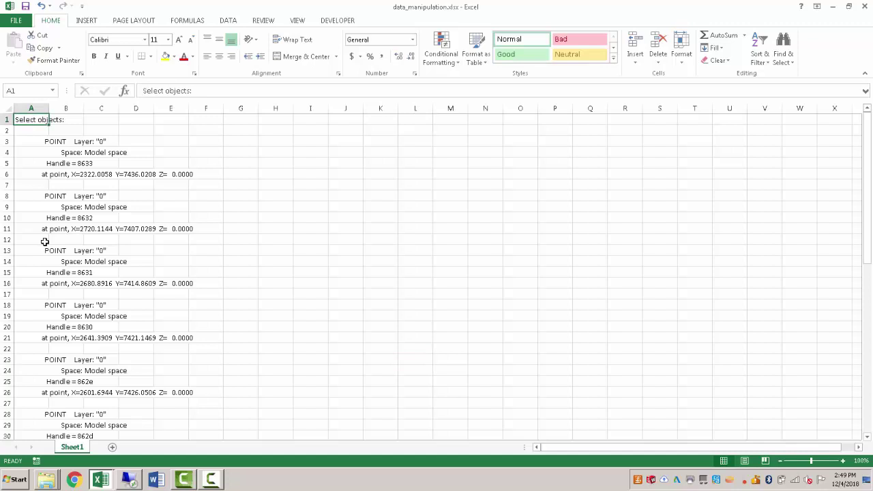
scroll(44, 242, down, 2)
scroll(44, 242, down, 12)
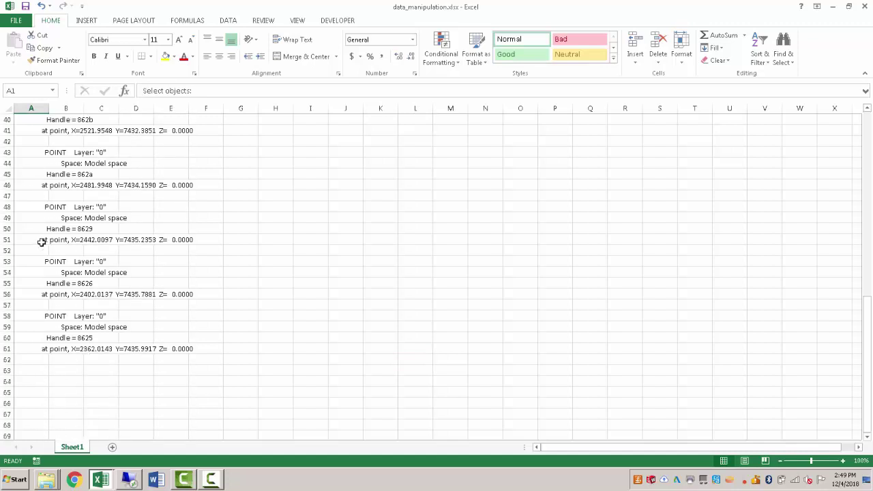
scroll(41, 240, up, 12)
scroll(41, 240, up, 2)
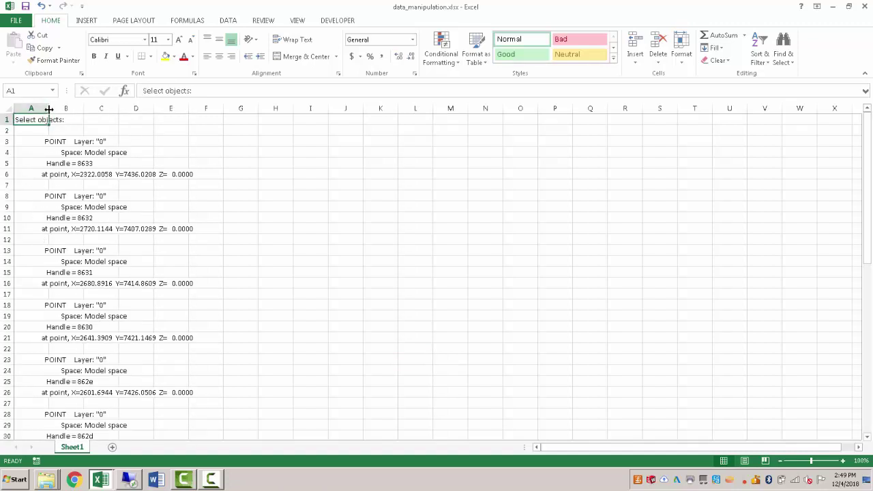
drag(48, 109, 218, 122)
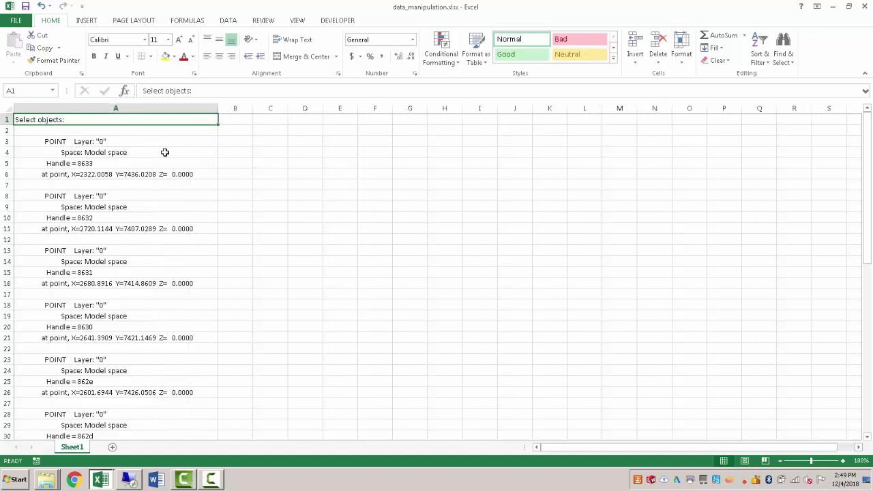
Examine the point entries in column A, covering the layer, space, handle and coordinate lines.
click(101, 131)
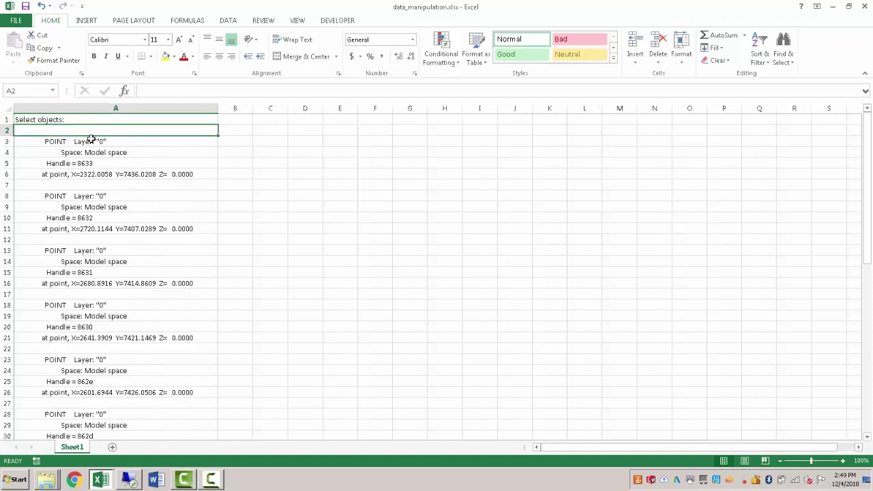
click(91, 142)
click(96, 151)
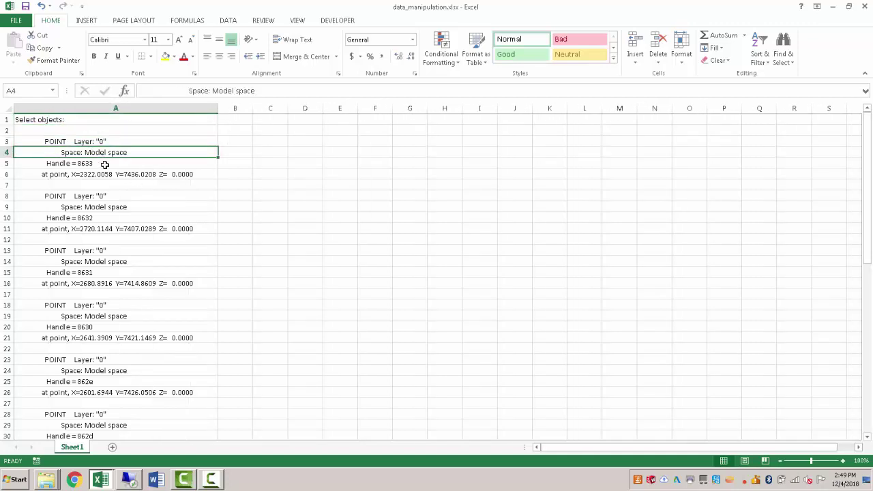
click(104, 164)
click(105, 174)
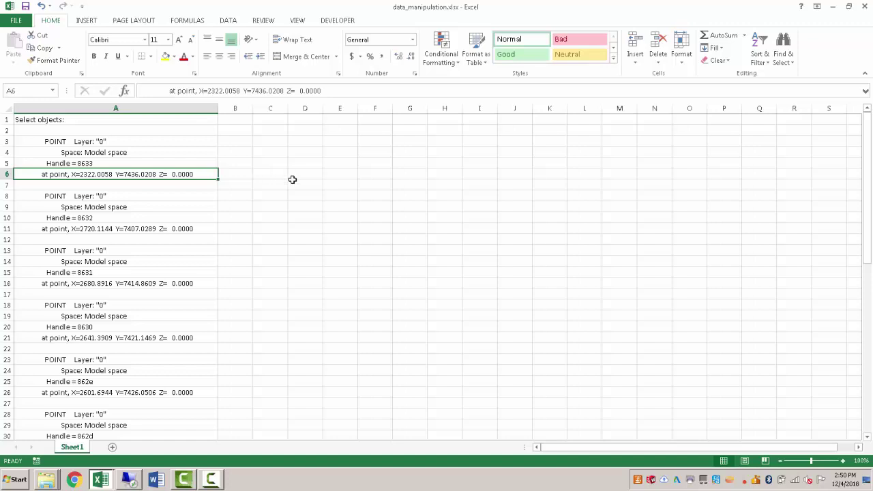
click(236, 175)
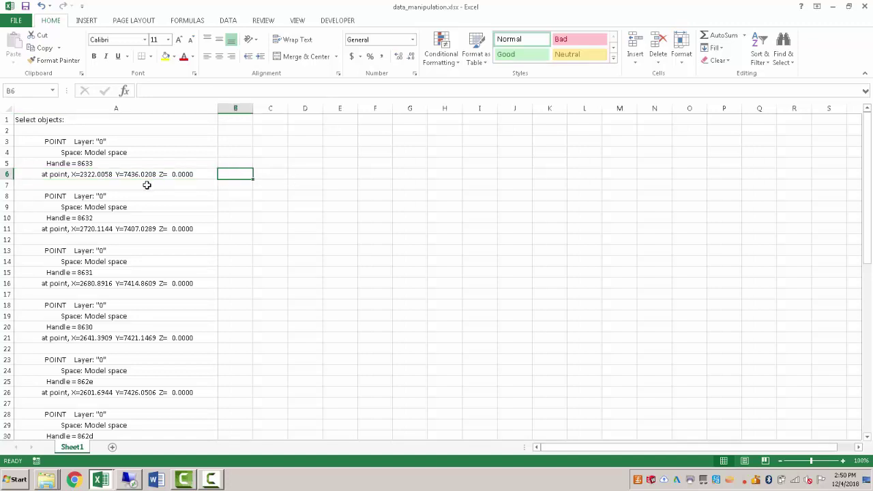
click(111, 172)
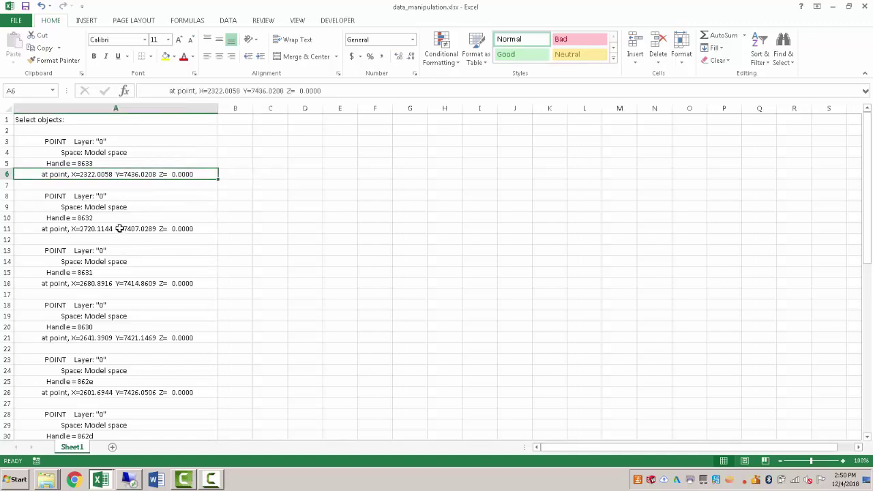
click(120, 229)
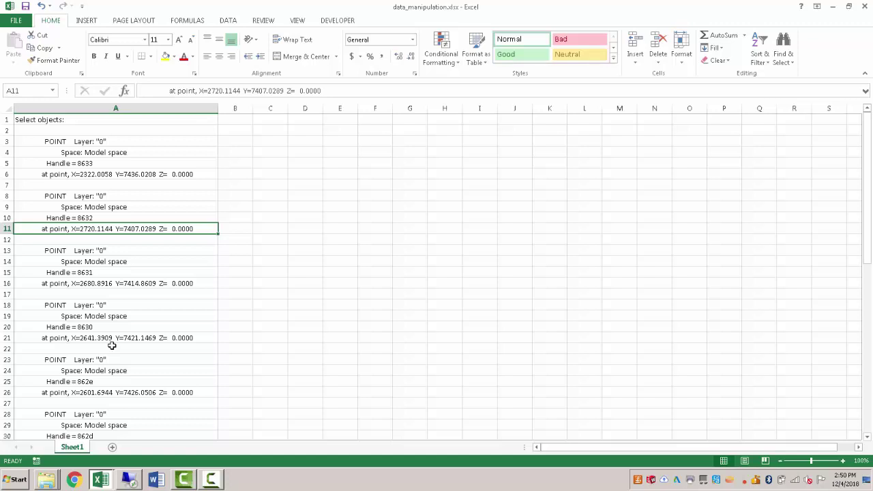
click(283, 173)
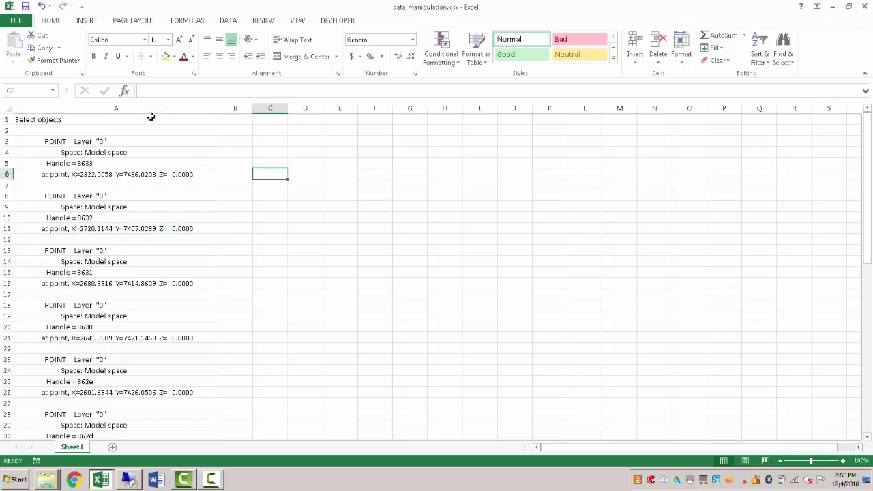
Start a Text to Columns conversion on the whole of column A with Delimited as the data type.
click(114, 107)
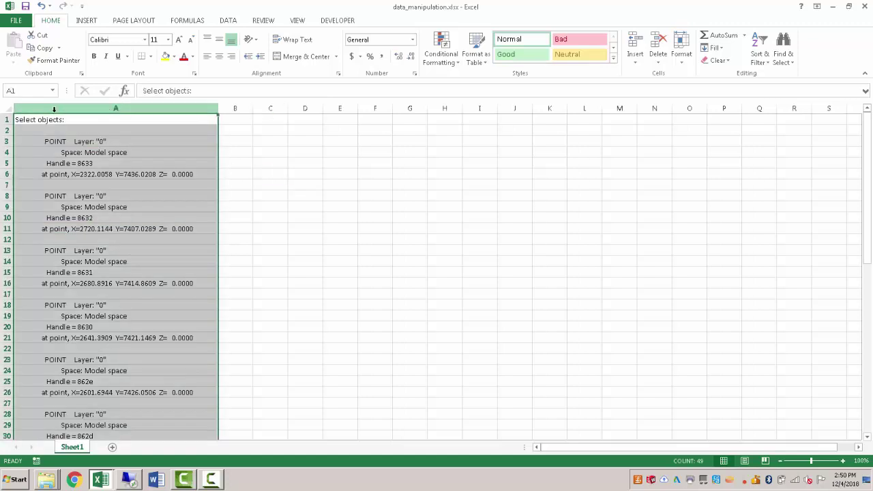
click(227, 20)
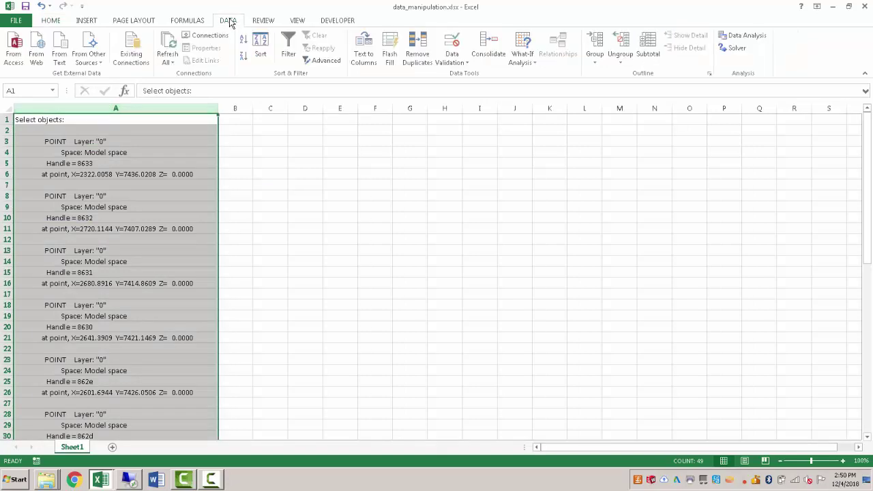
click(366, 54)
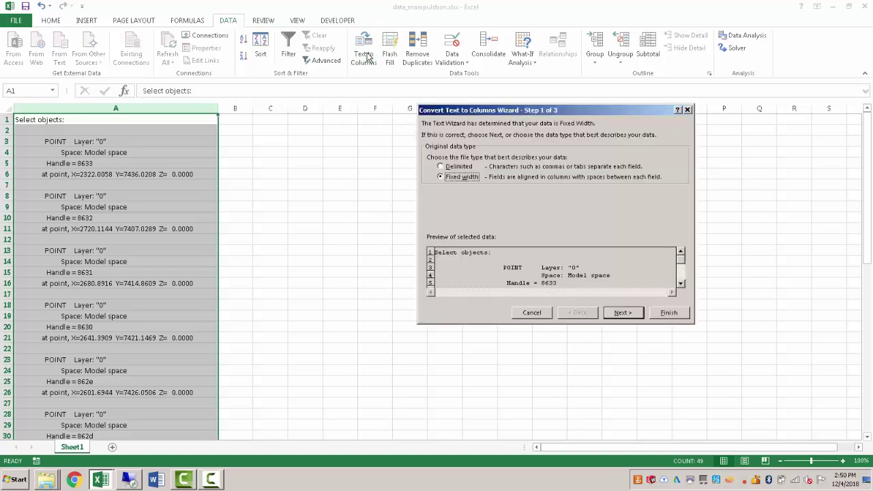
drag(465, 115, 300, 138)
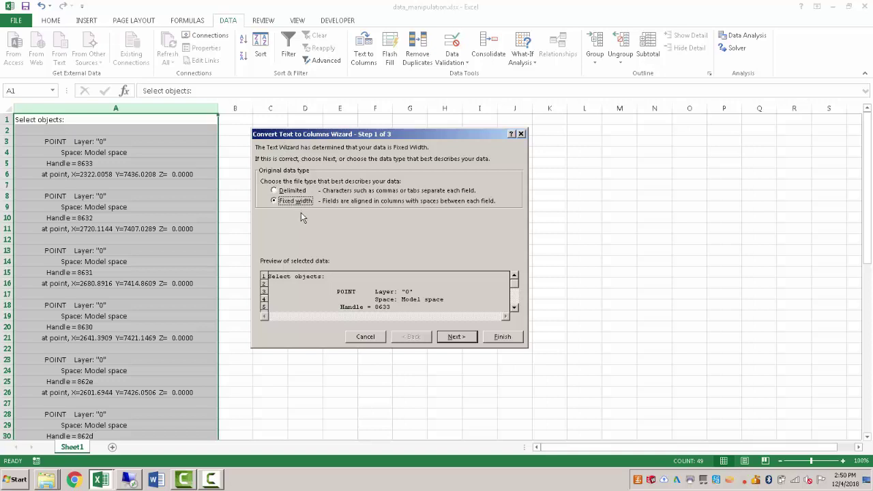
click(283, 193)
click(455, 336)
Add the comma and a custom equals sign (=) as delimiters and check the coordinate split in the data preview.
click(274, 200)
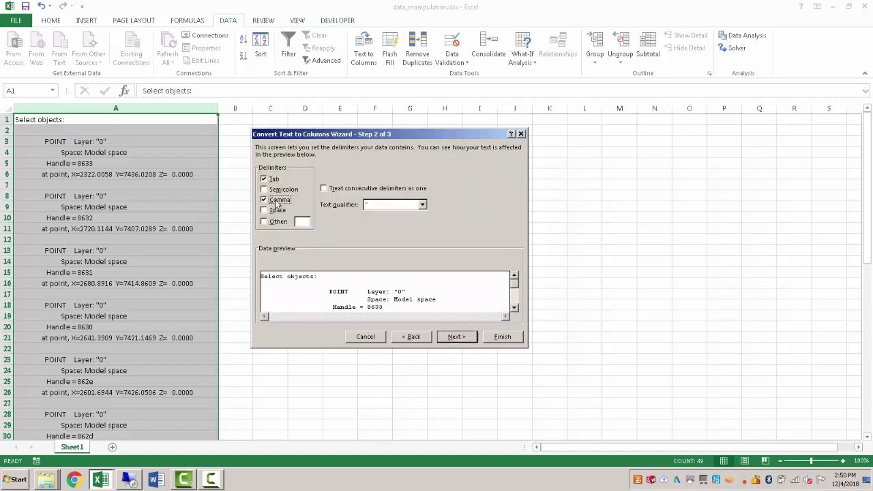
click(271, 222)
text(=)
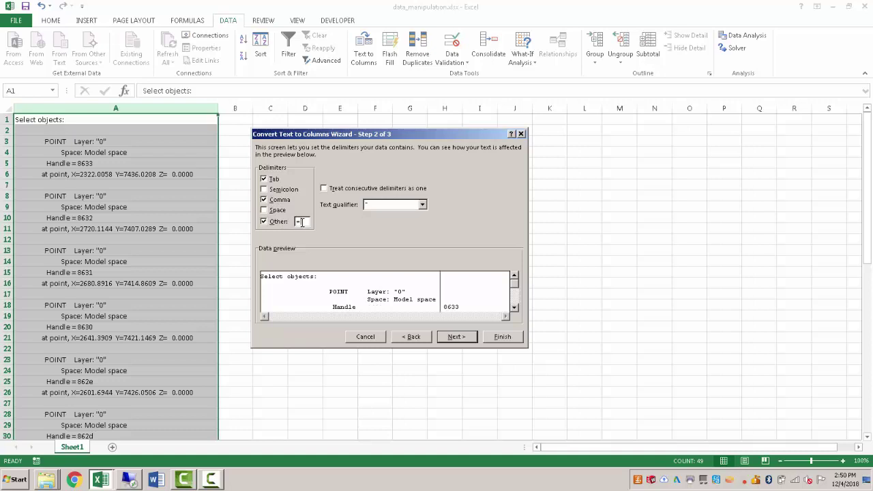
click(514, 308)
click(514, 307)
click(514, 308)
click(514, 307)
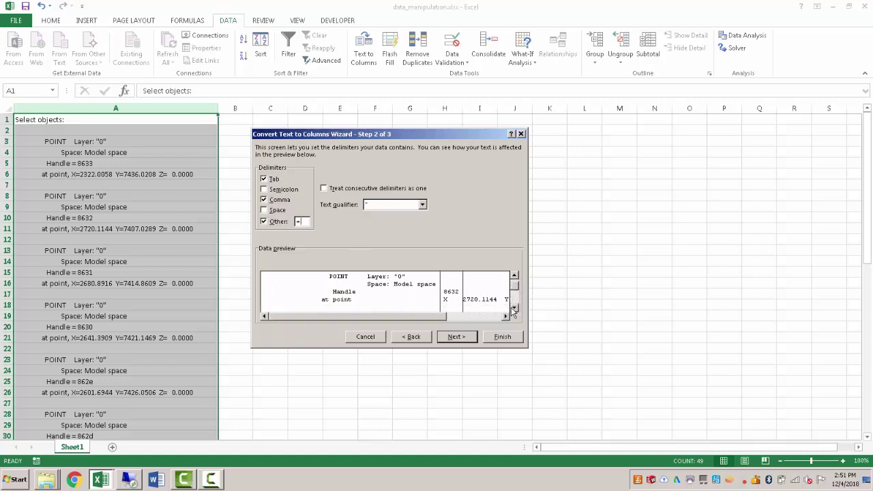
drag(428, 316, 441, 315)
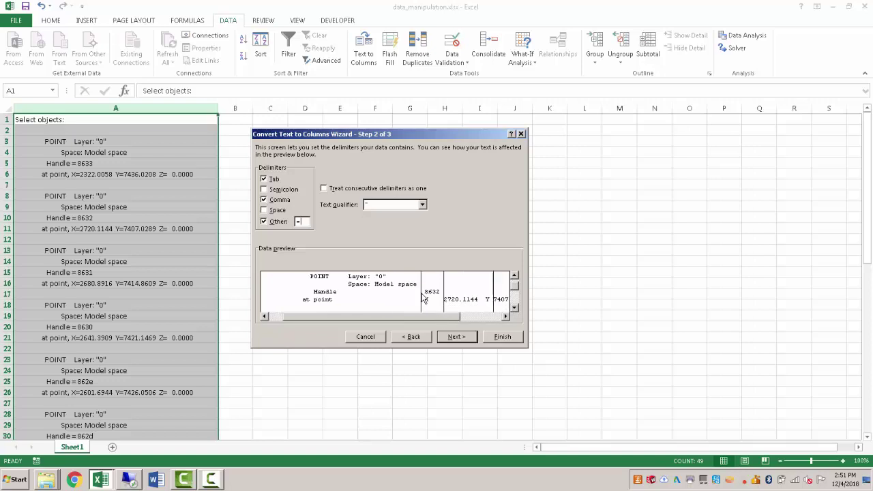
drag(447, 317, 466, 320)
click(466, 320)
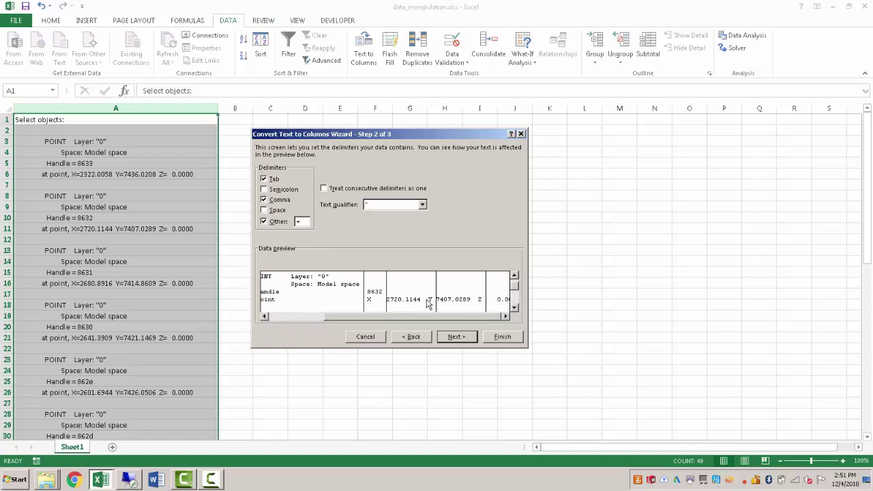
Add the space as a delimiter and finish the text conversion with General format and destination $A$1.
click(270, 210)
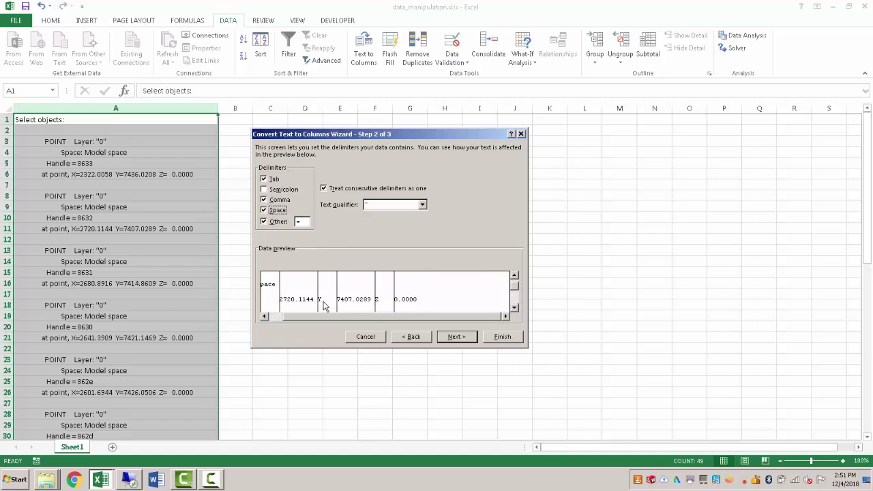
drag(320, 316, 308, 318)
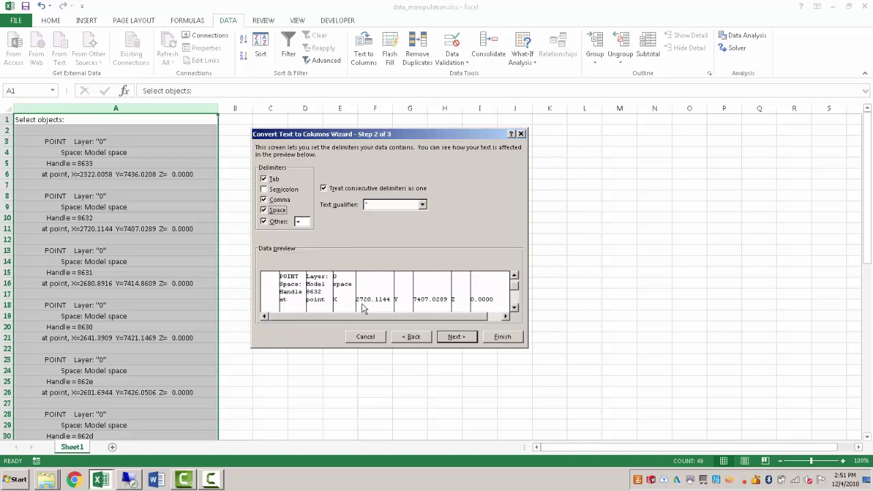
click(461, 335)
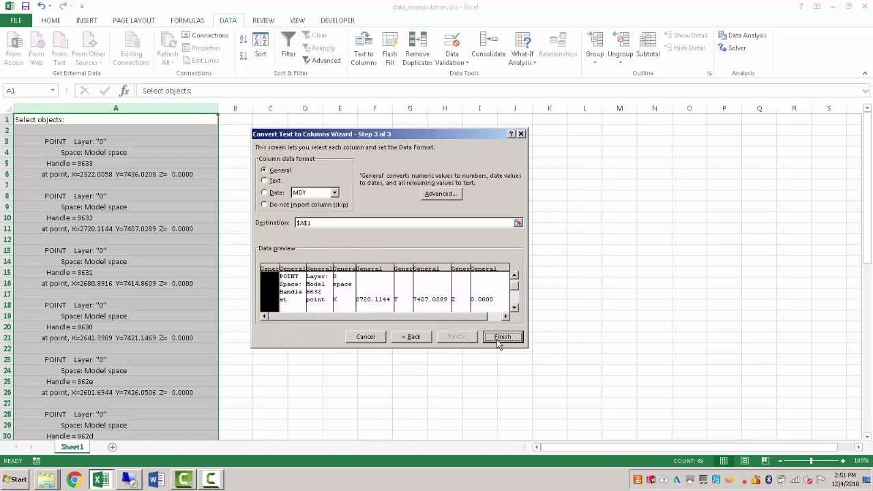
click(500, 337)
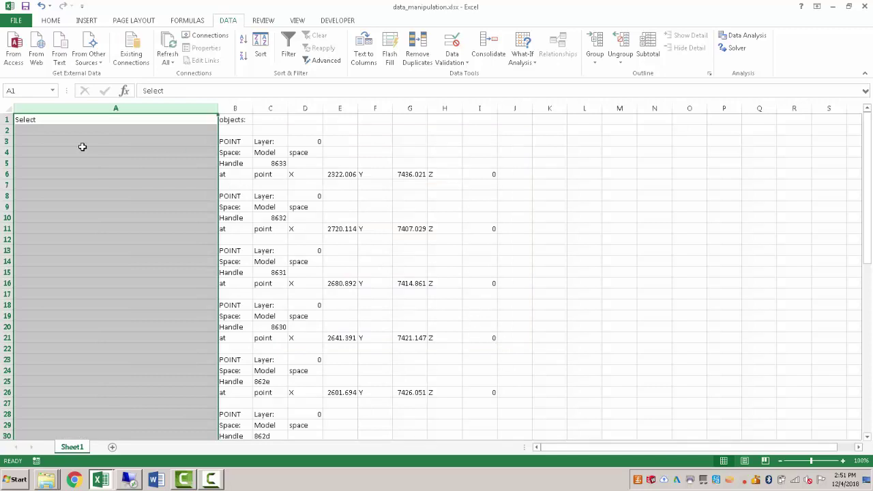
Examine how the handle and coordinate lines in rows 15 and 16 are split across columns B to I.
click(244, 273)
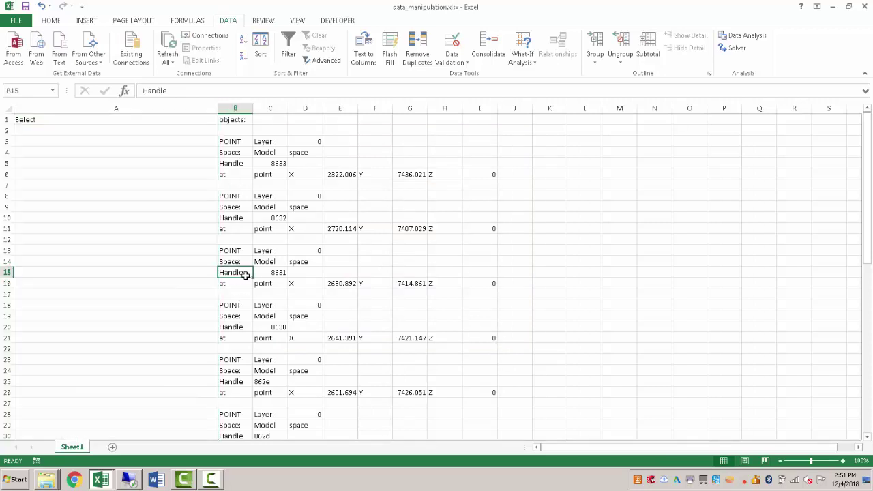
click(270, 273)
click(281, 290)
click(298, 284)
click(363, 283)
click(448, 283)
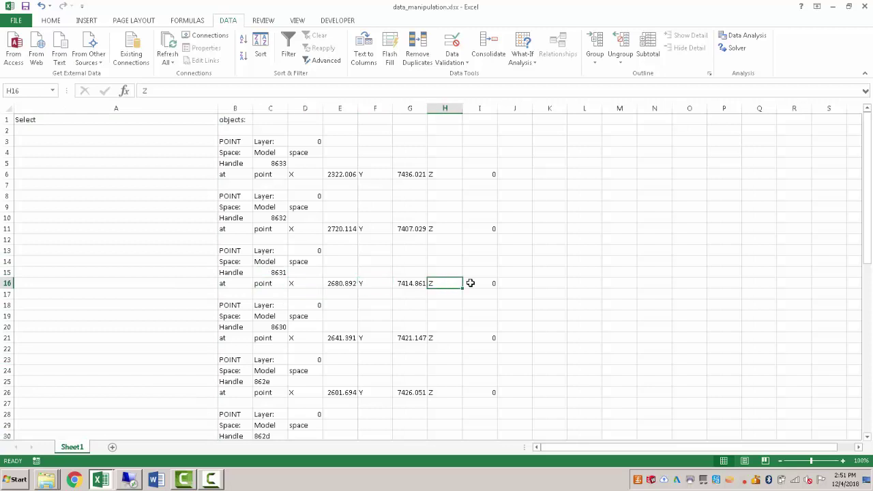
click(475, 283)
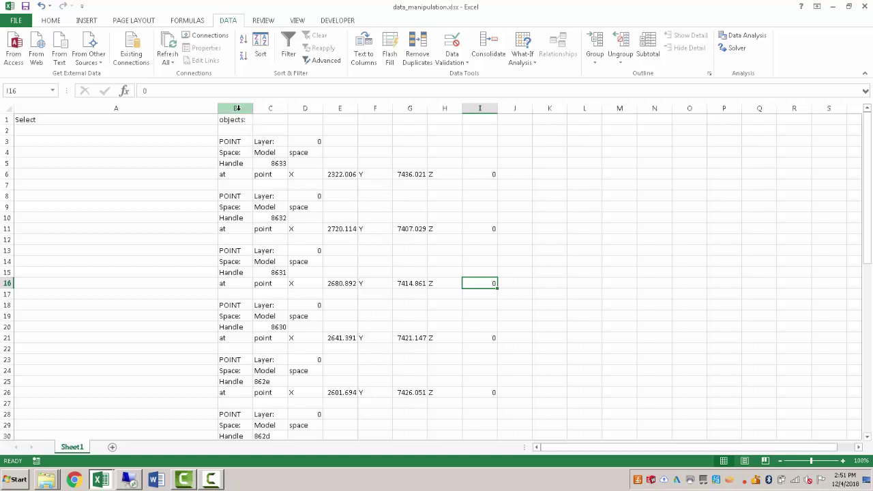
Delete columns B to D in front of the X values, and the column holding the Y labels.
drag(235, 108, 299, 107)
right_click(299, 107)
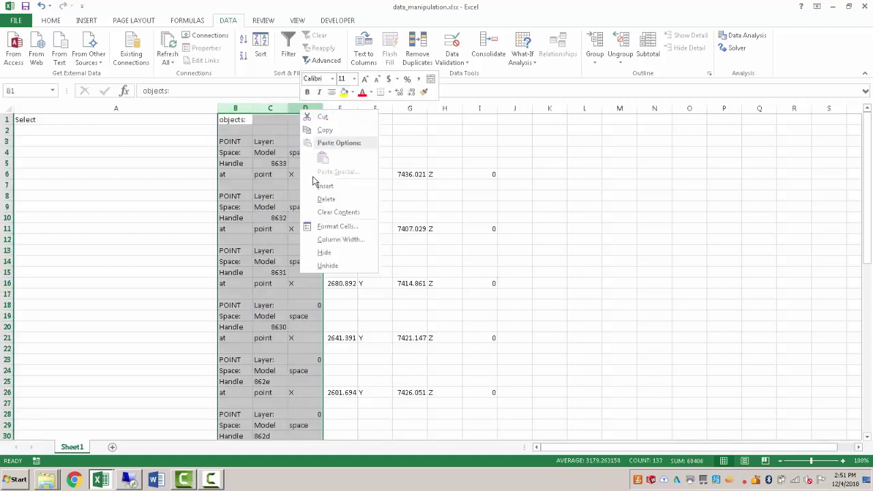
click(323, 200)
click(279, 107)
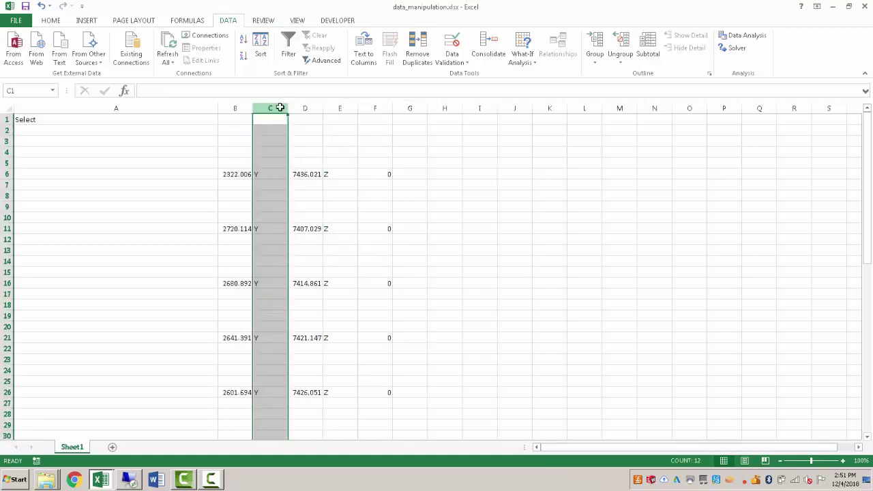
right_click(280, 107)
click(306, 197)
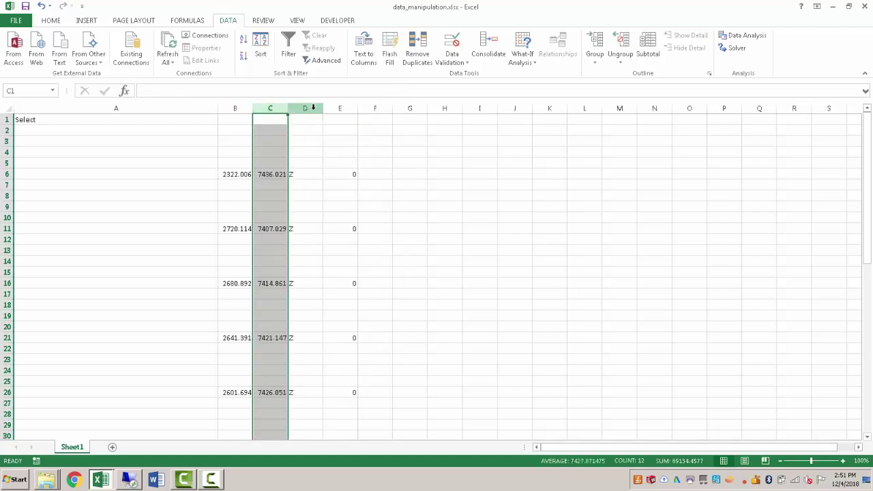
Delete the two columns holding the Z labels and Z values, and check the remaining coordinates.
drag(307, 107, 343, 108)
right_click(342, 109)
click(366, 196)
scroll(251, 172, down, 12)
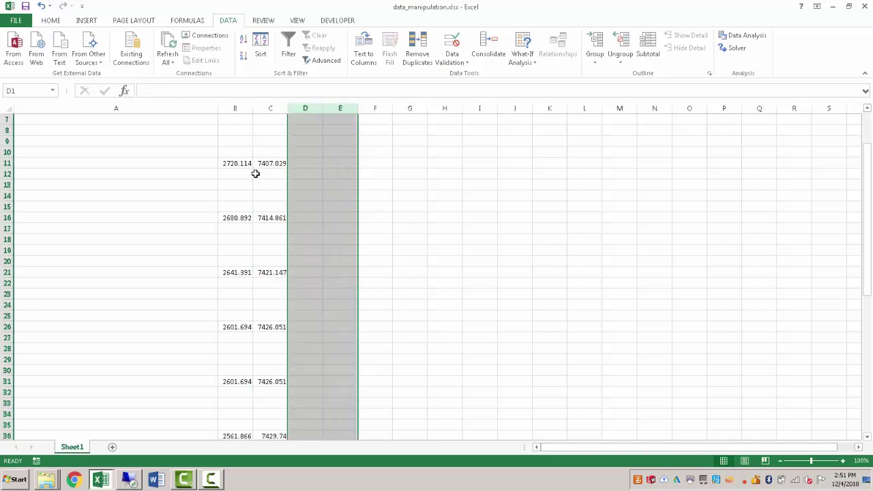
scroll(250, 172, up, 12)
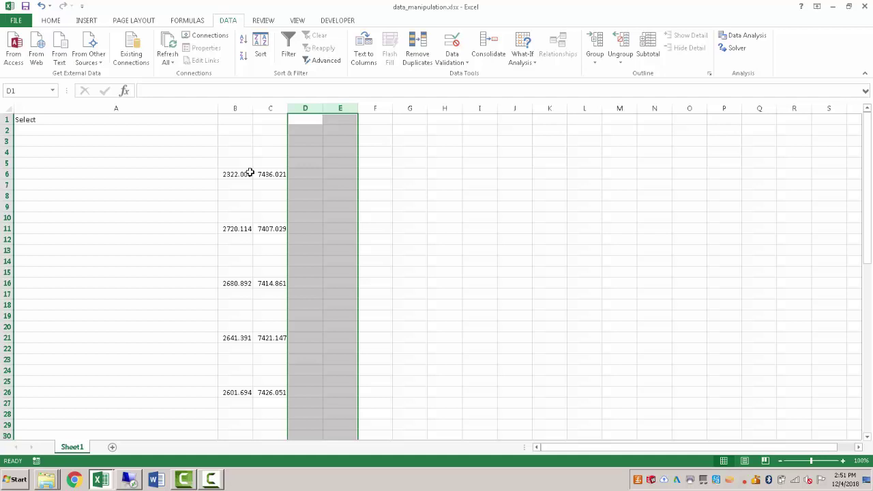
Clear the leftover word "Select" from cell A1 and narrow column A.
click(90, 119)
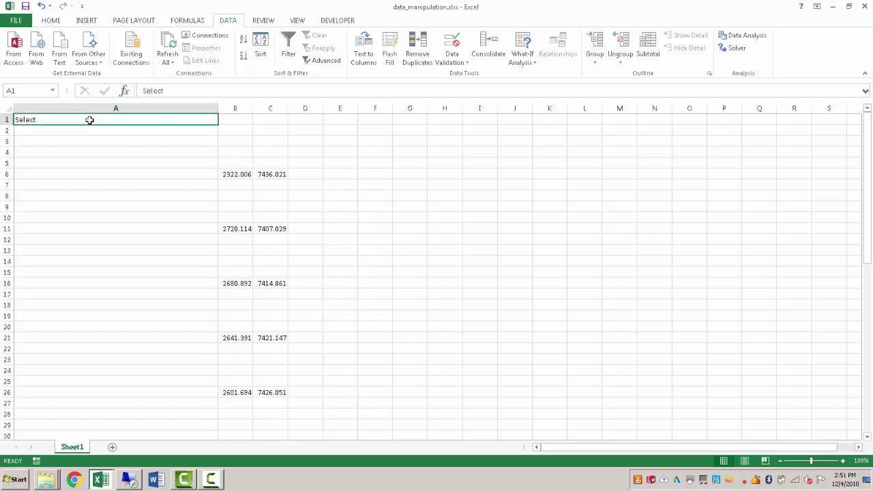
key(Delete)
drag(216, 108, 75, 116)
click(173, 163)
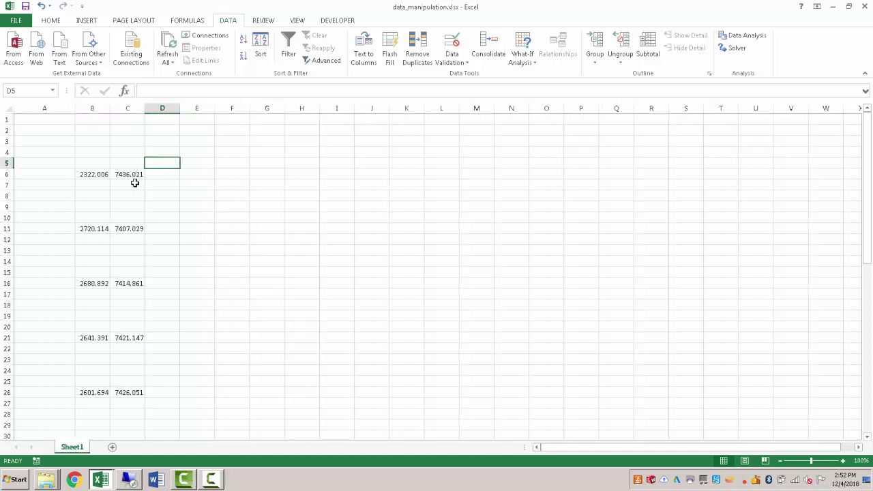
Select only the blank cells within B6:C61 and delete them, shifting the remaining coordinates up.
click(94, 174)
scroll(127, 225, down, 13)
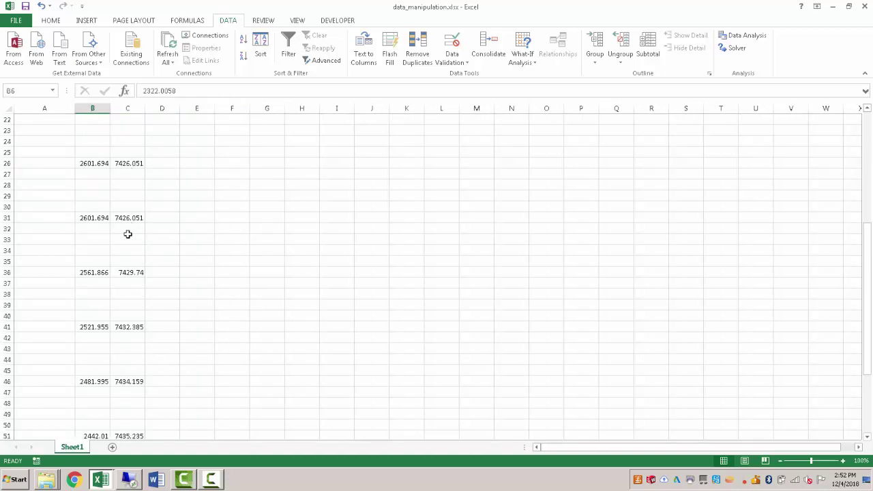
shift+click(130, 348)
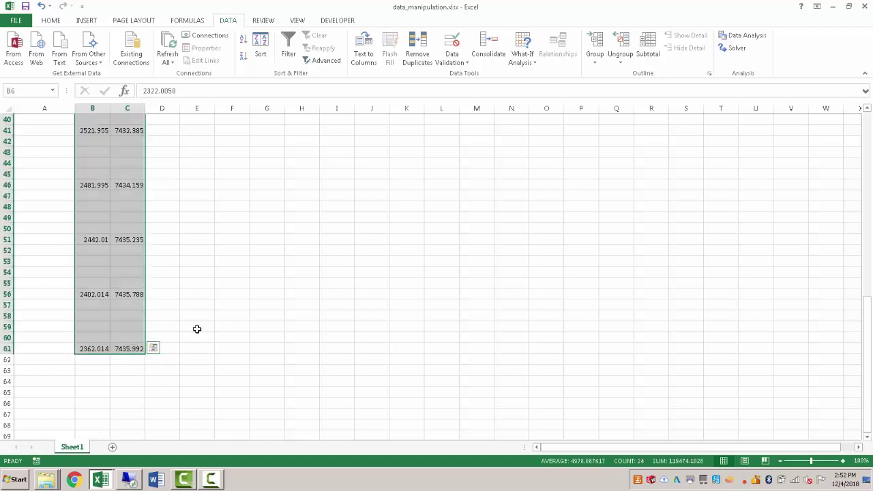
key(ctrl+g)
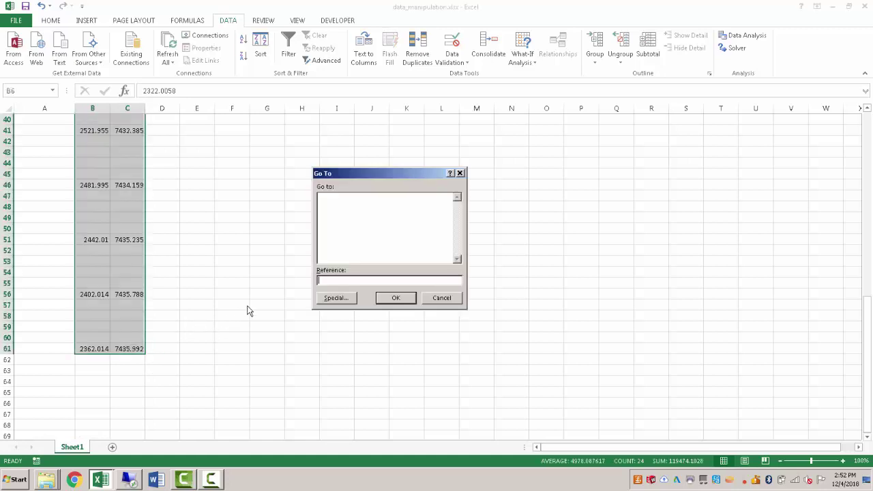
click(337, 301)
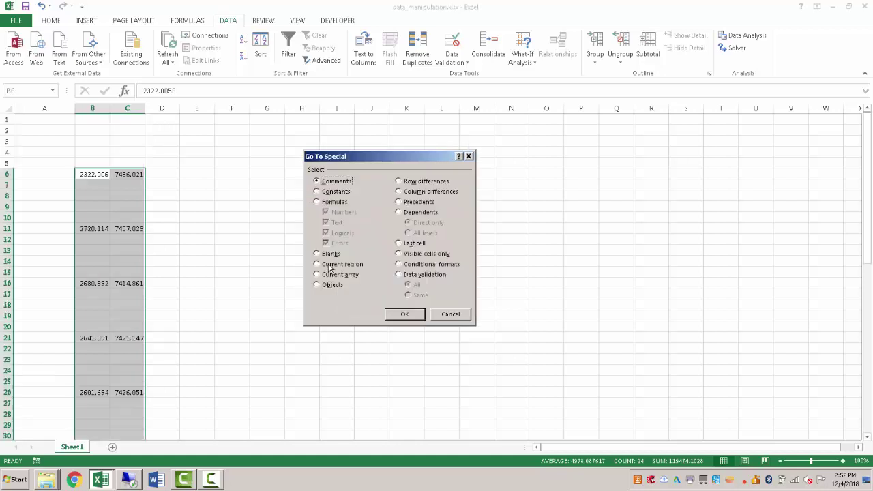
click(317, 254)
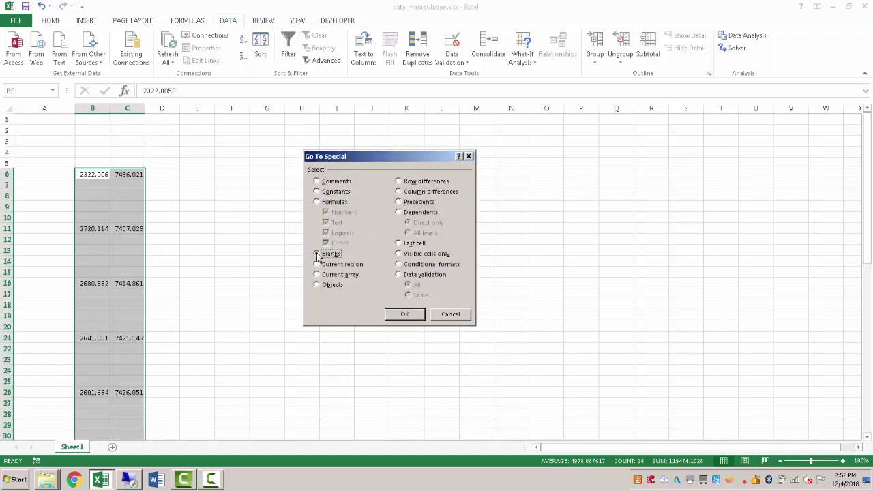
click(404, 315)
scroll(116, 249, down, 7)
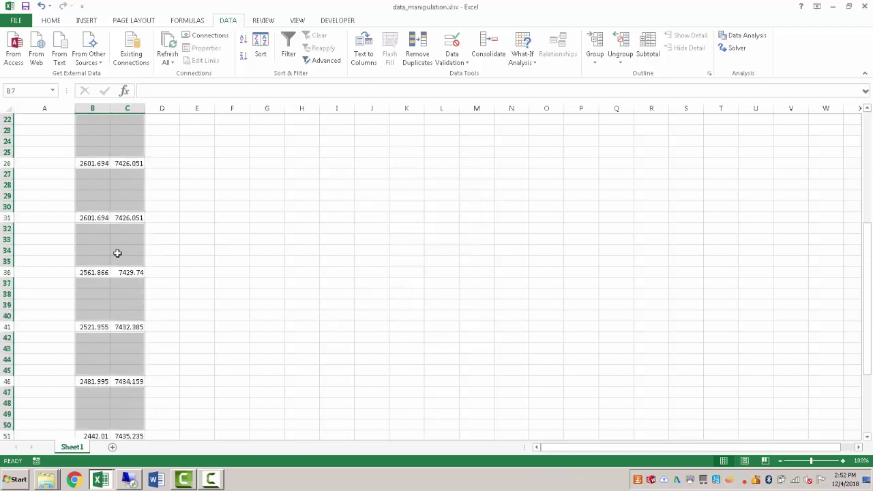
scroll(117, 253, down, 8)
scroll(116, 254, up, 15)
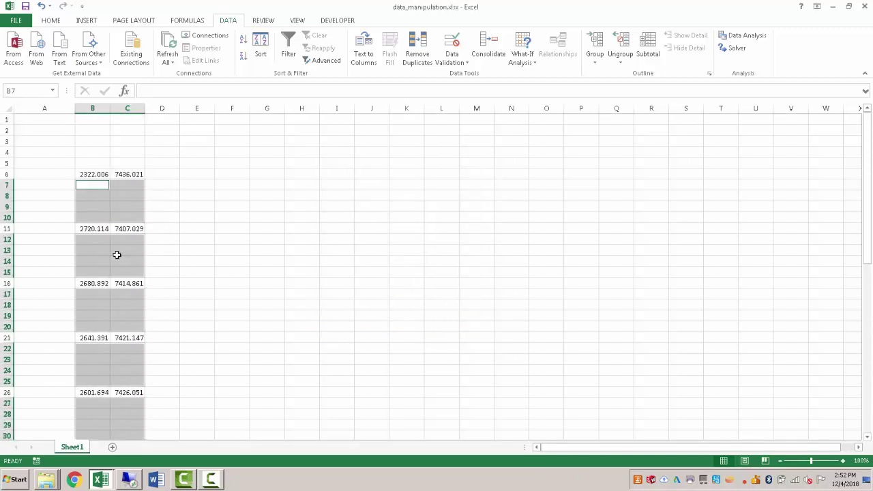
right_click(98, 195)
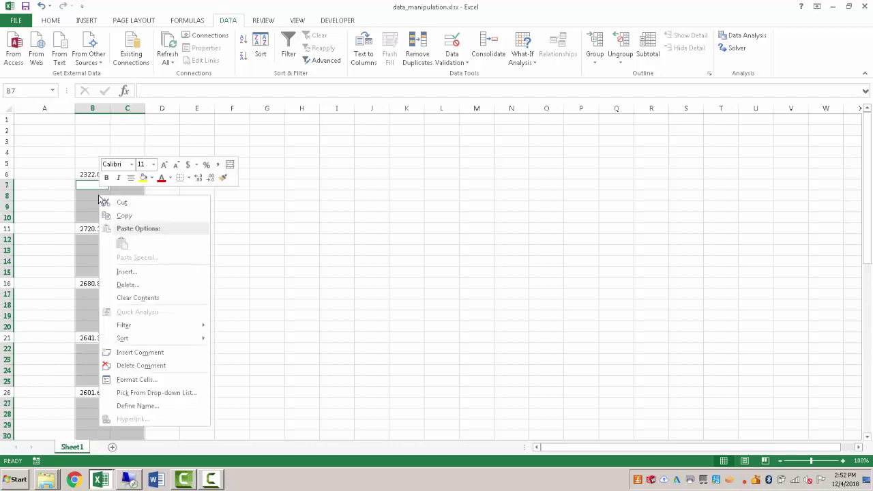
click(127, 290)
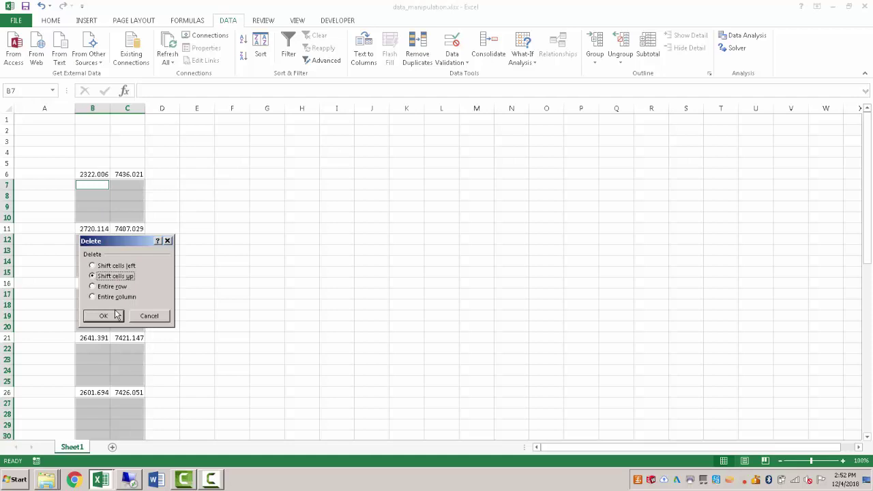
click(102, 316)
click(117, 318)
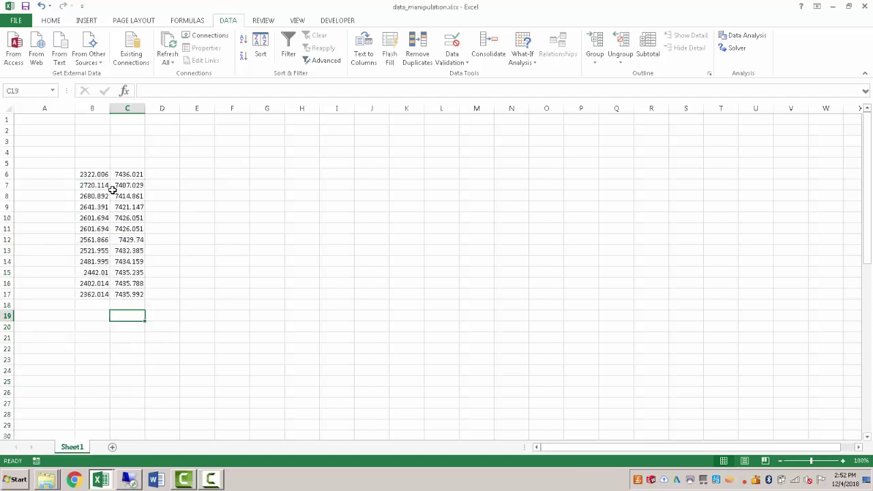
drag(95, 174, 127, 293)
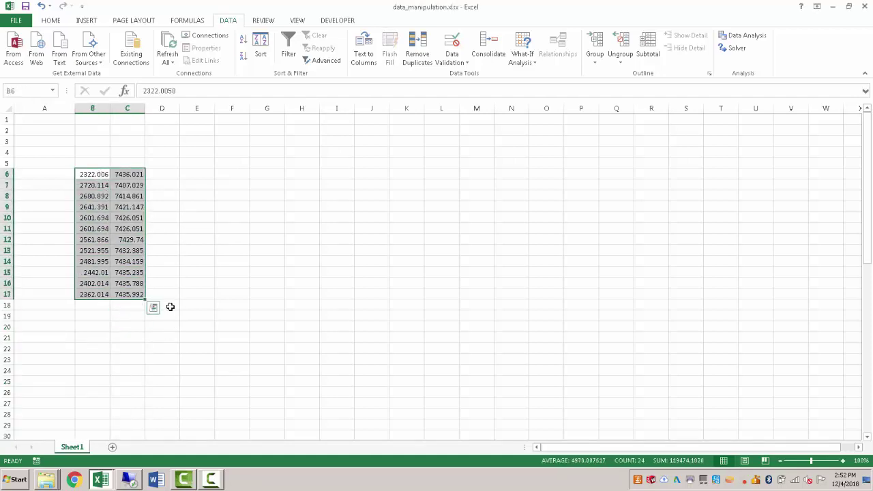
Enter the headers X in B5 and Y in C5 above the coordinates and make them bold.
click(94, 164)
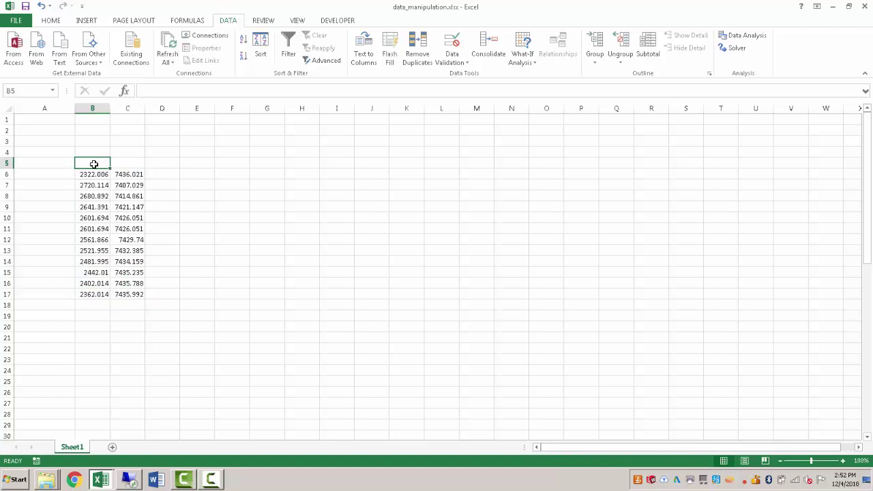
text(X)
key(Tab)
text(Y)
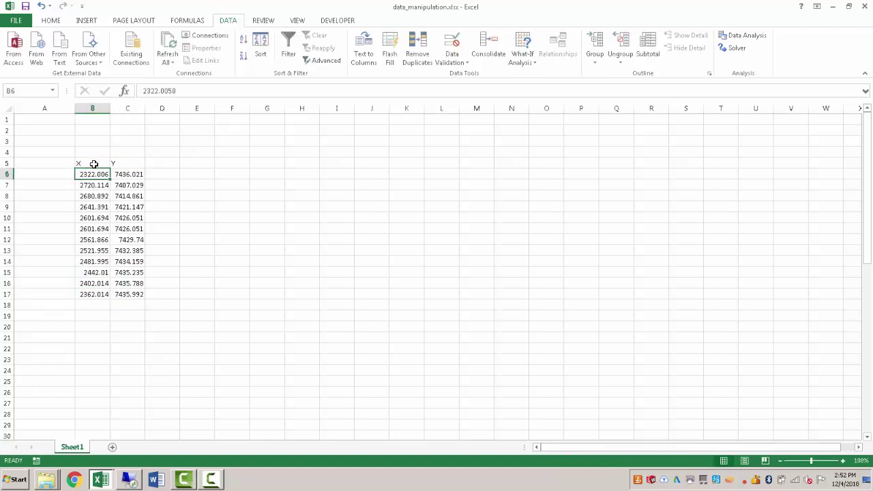
drag(94, 164, 118, 164)
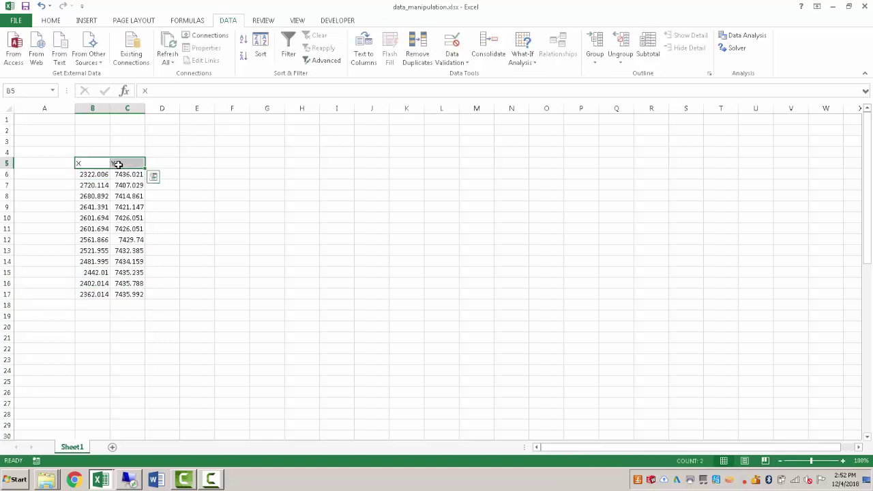
click(122, 207)
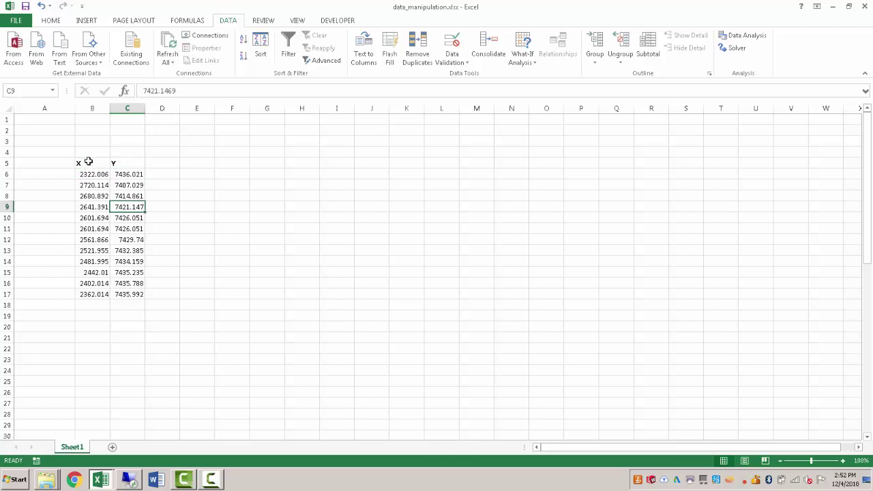
Move the coordinate table with its headers from B5:C17 to cell A1 and narrow column A.
drag(88, 161, 130, 294)
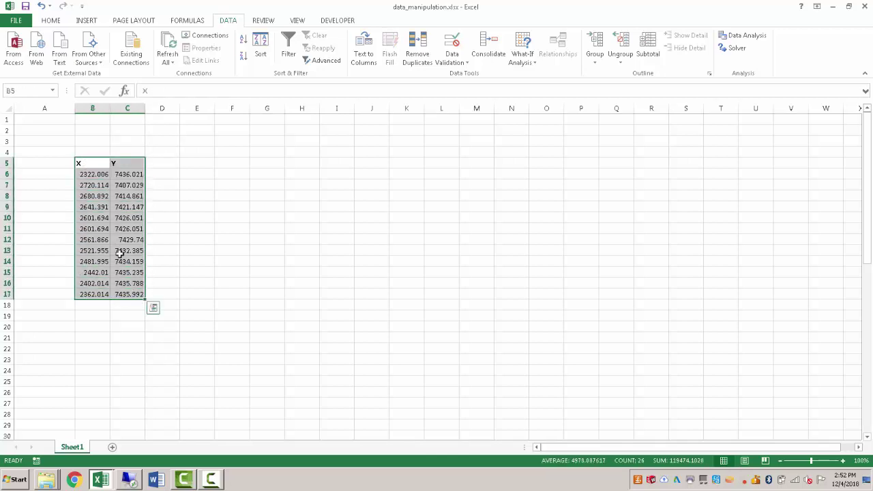
key(ctrl+c)
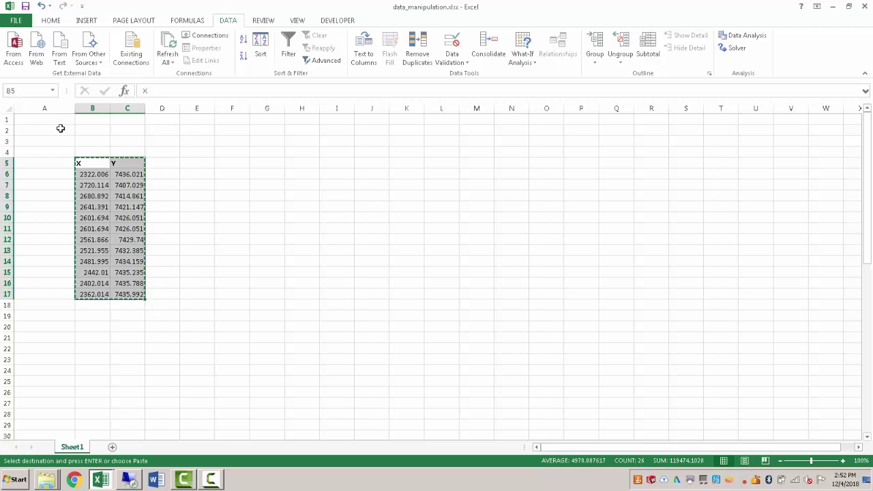
click(60, 121)
key(ctrl+v)
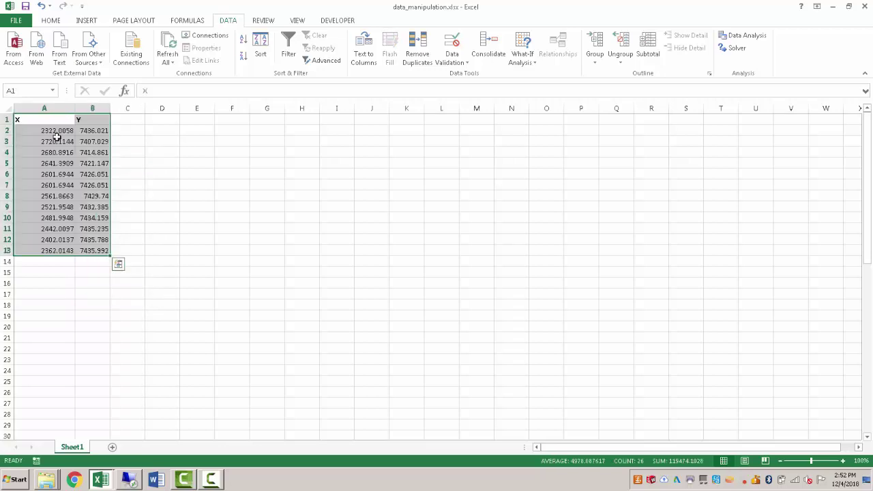
click(170, 145)
drag(75, 110, 60, 113)
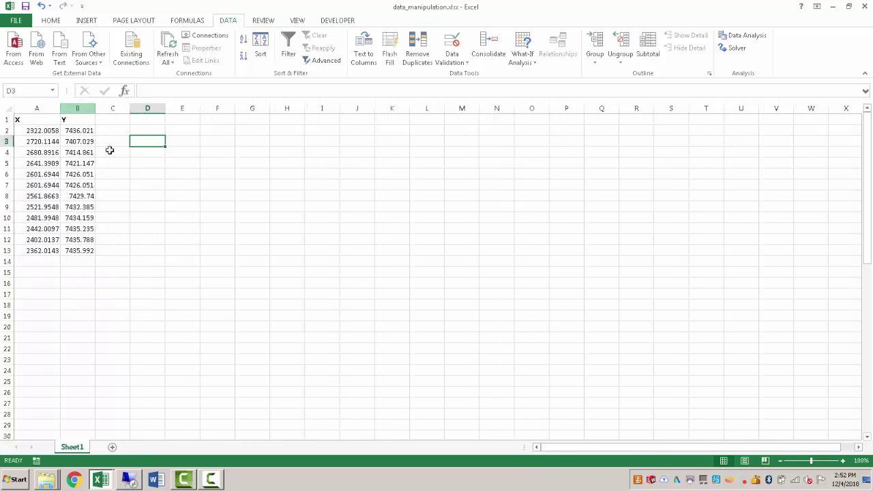
click(119, 148)
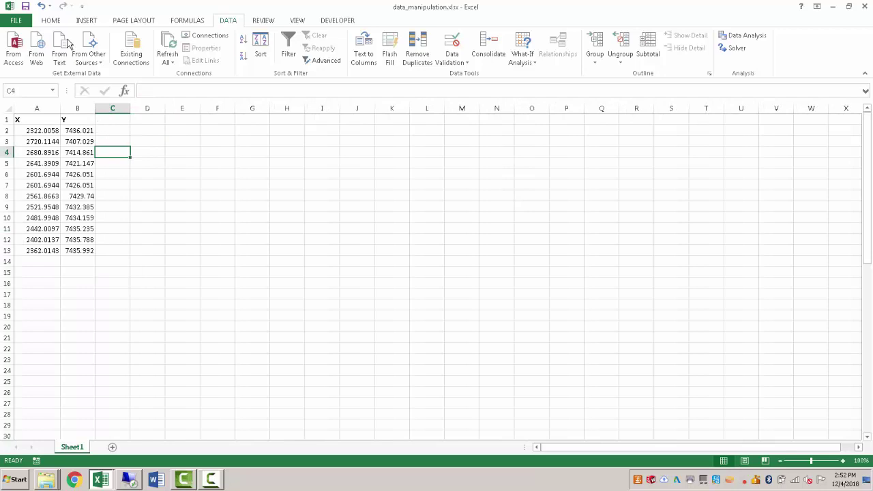
click(53, 20)
click(135, 151)
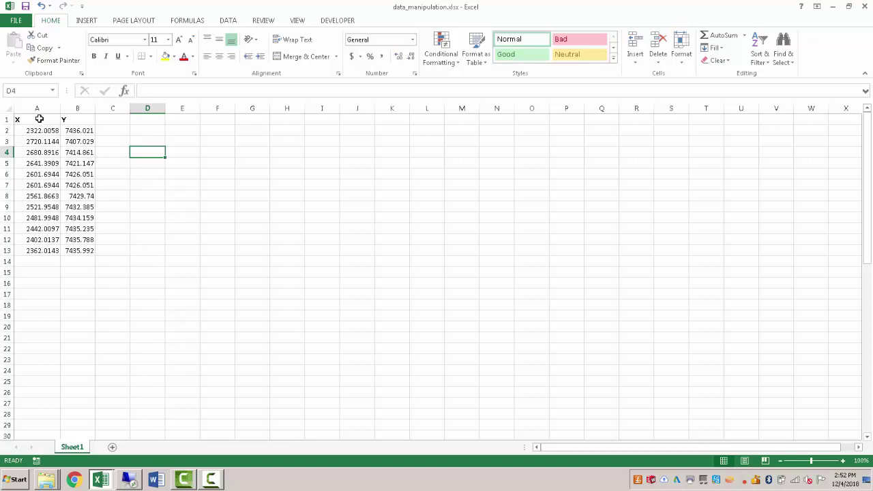
Remove duplicate rows from A1:B13 using both the X and Y columns with headers, and undo the removal.
drag(39, 119, 83, 251)
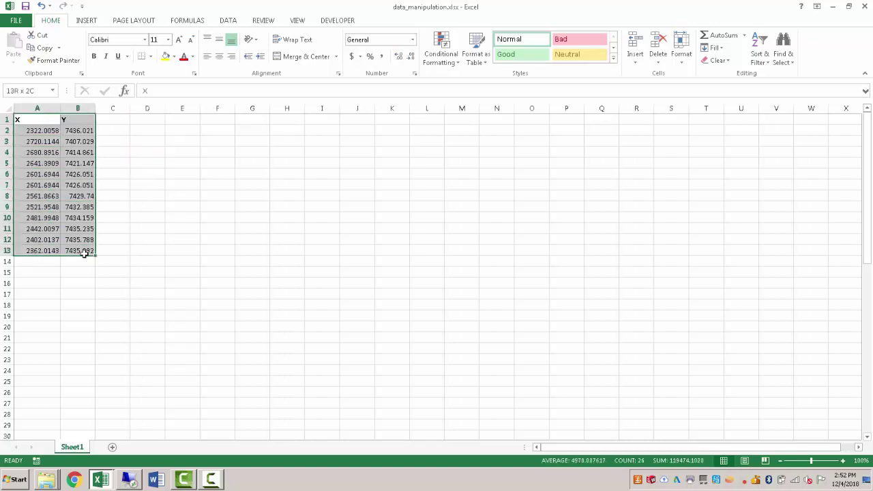
click(234, 25)
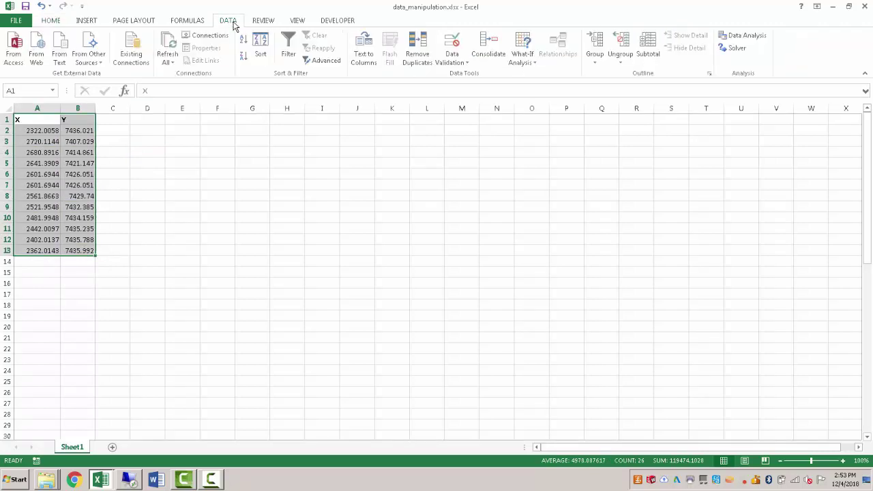
click(417, 53)
drag(372, 179, 264, 153)
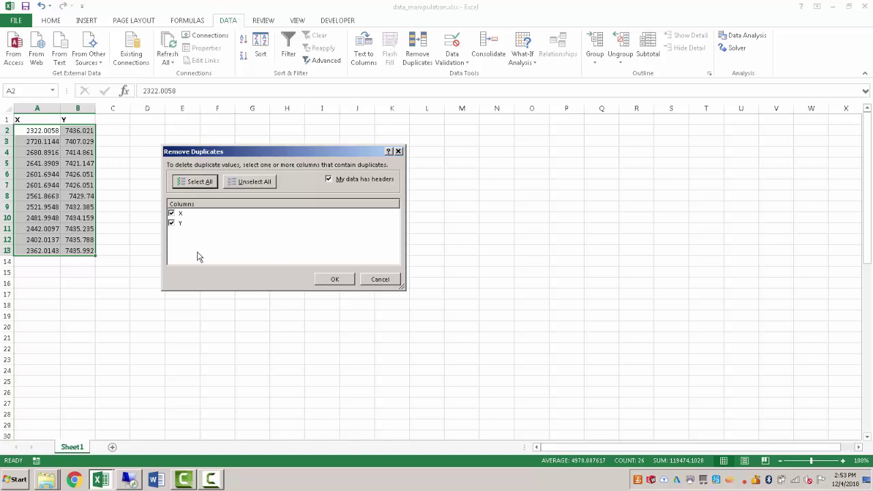
click(335, 279)
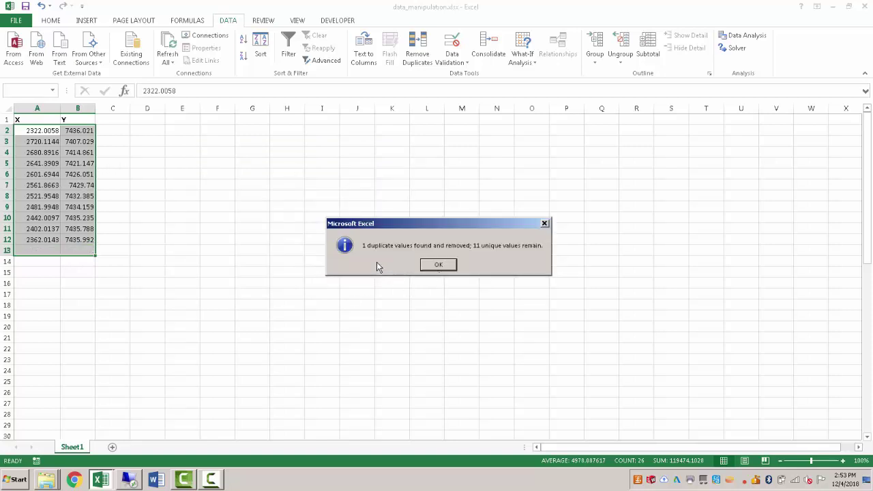
click(439, 266)
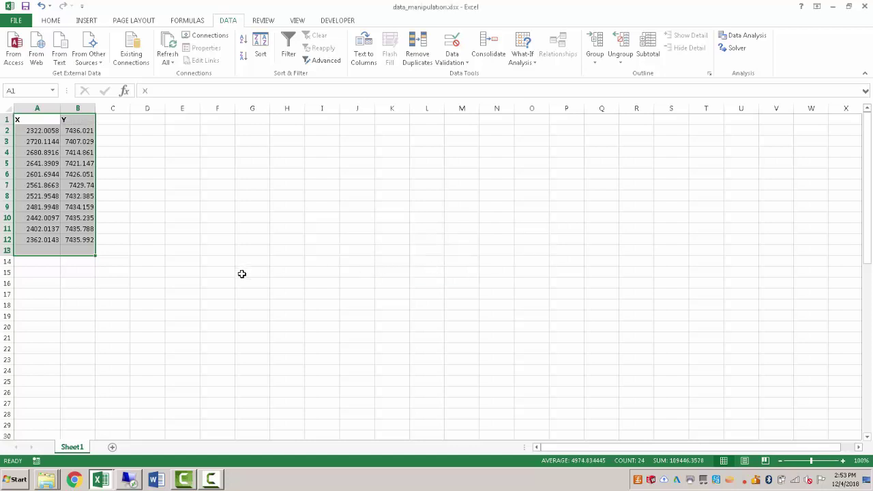
key(ctrl+z)
click(35, 271)
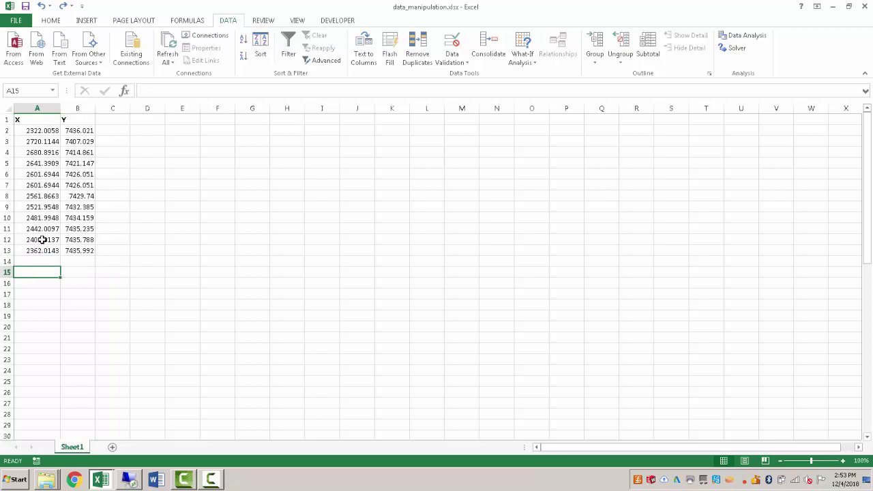
Check the repeated point in rows 6 and 7 and remove duplicate rows from A1:B13 by both X and Y.
drag(48, 174, 76, 185)
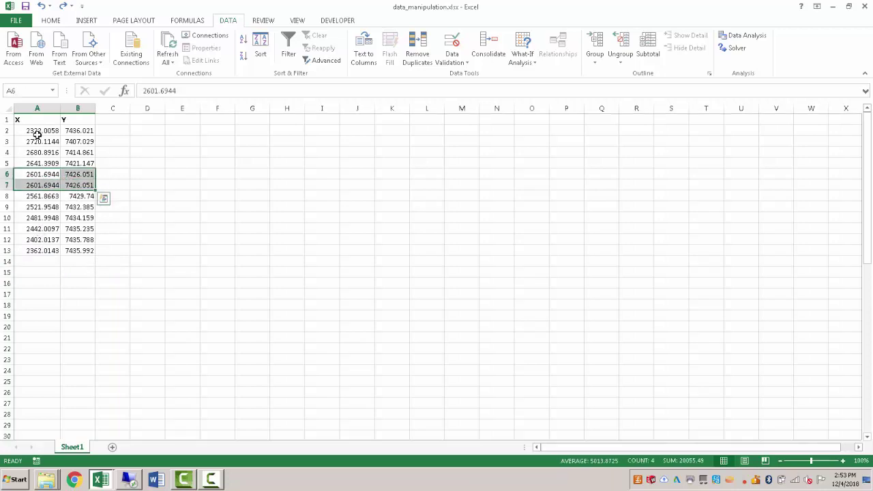
drag(35, 121, 73, 247)
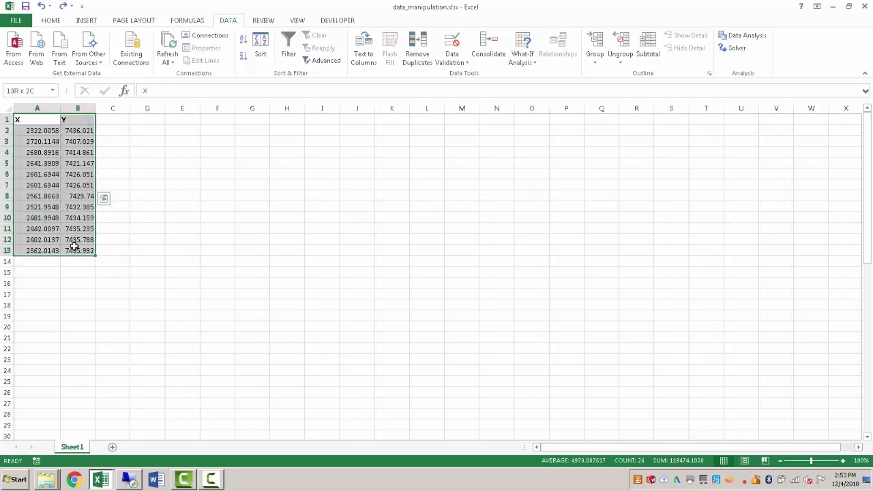
click(417, 53)
click(334, 279)
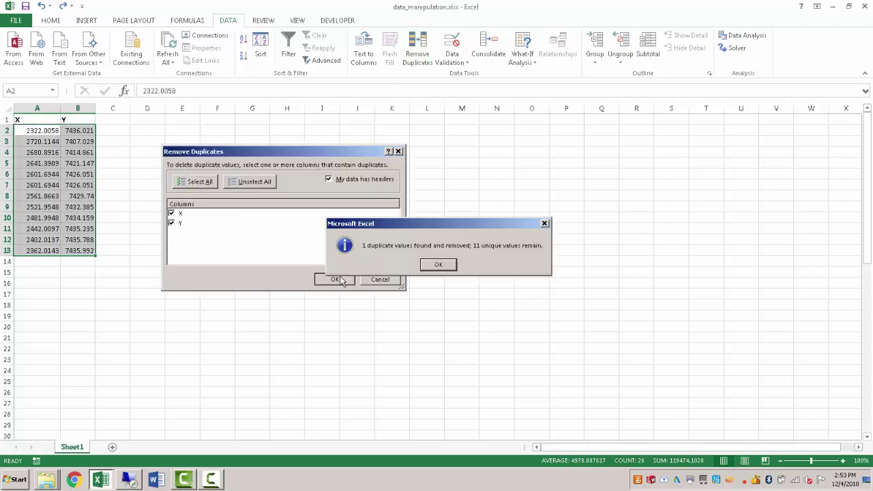
click(432, 265)
click(139, 231)
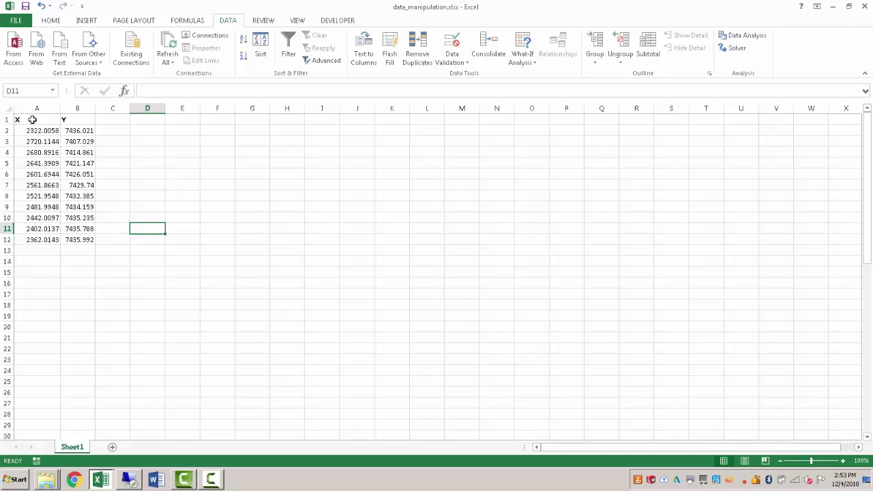
Sort the coordinate table A1:B12, which has headers, by X values from smallest to largest.
drag(32, 119, 73, 240)
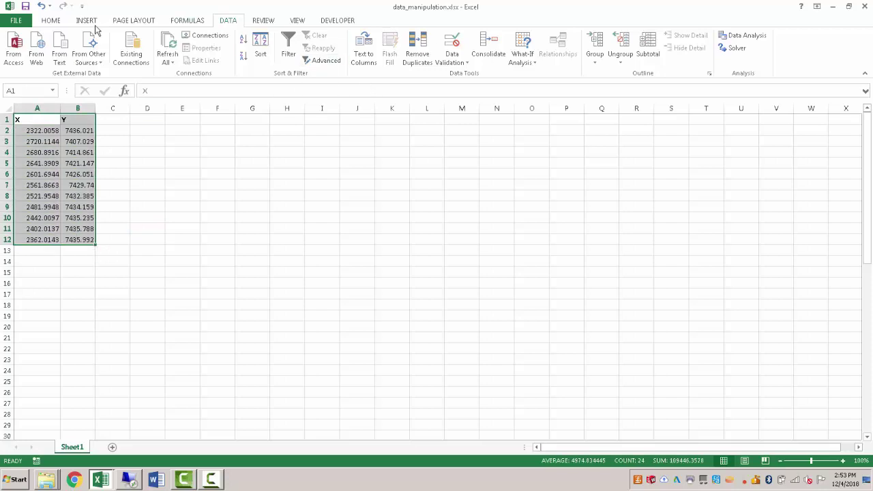
click(54, 22)
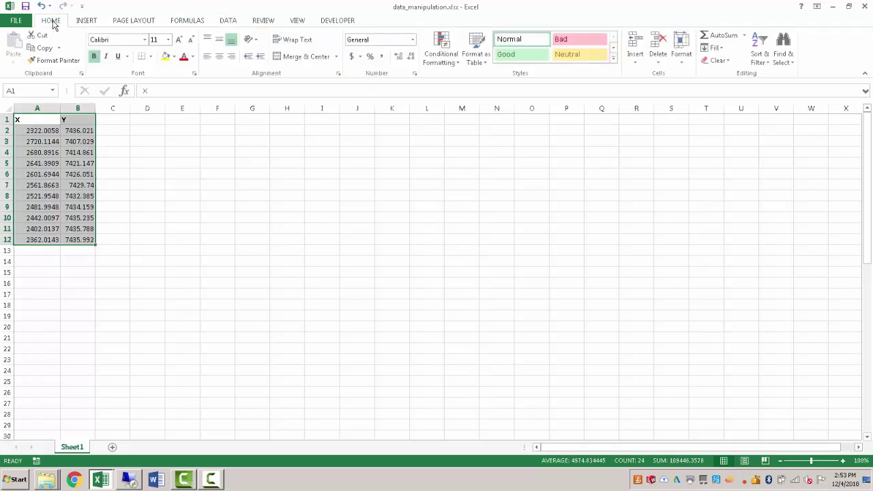
click(760, 63)
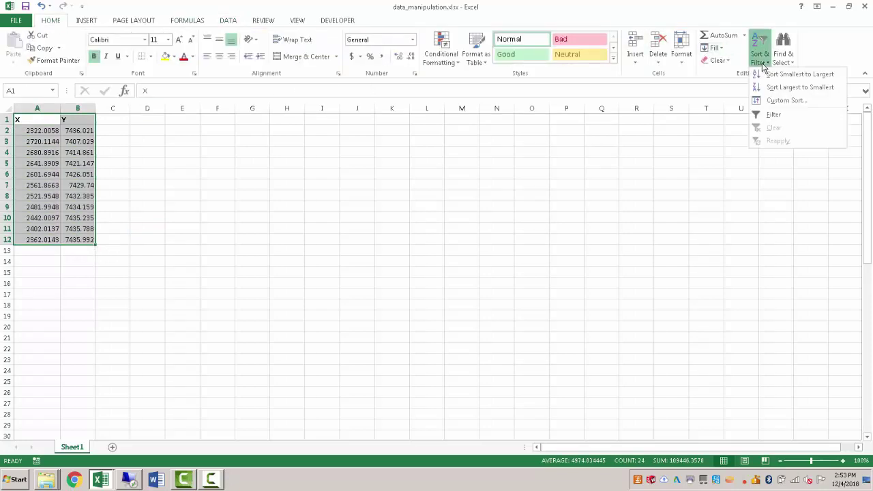
click(769, 104)
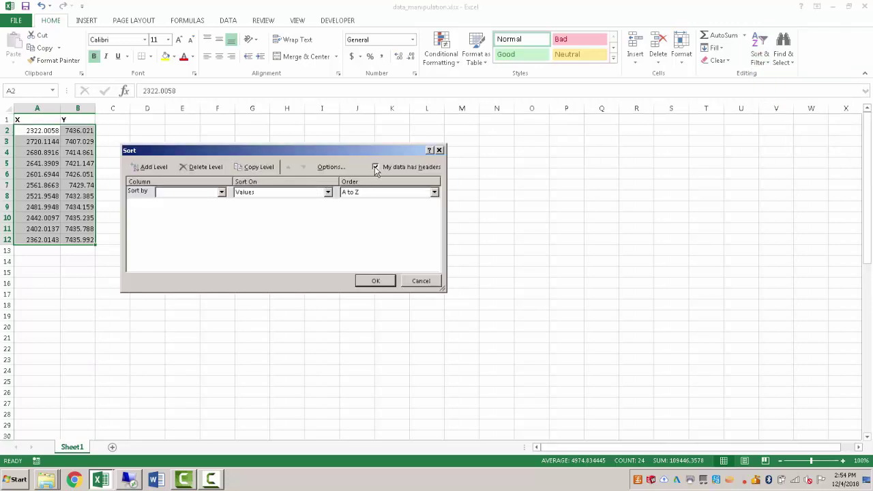
click(222, 192)
click(206, 202)
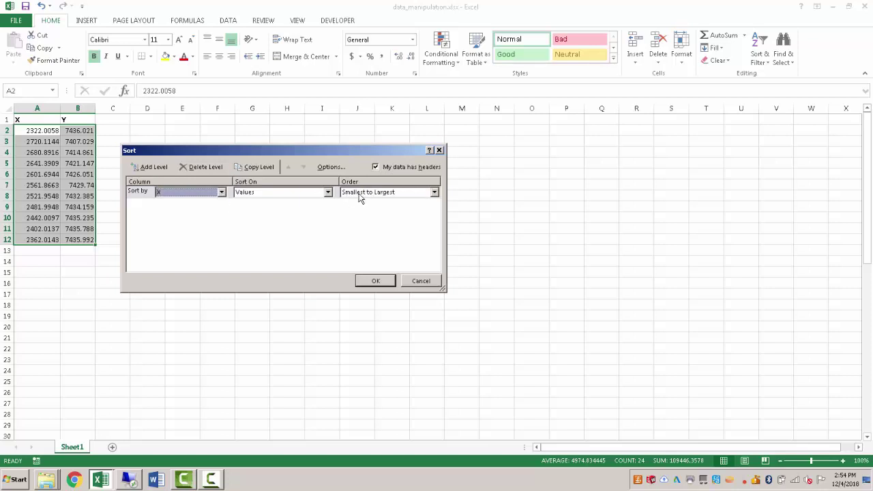
click(376, 281)
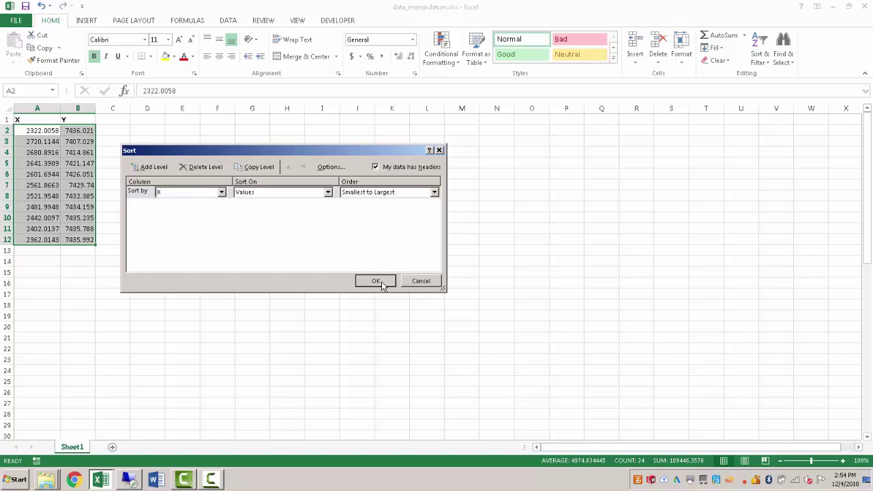
click(199, 206)
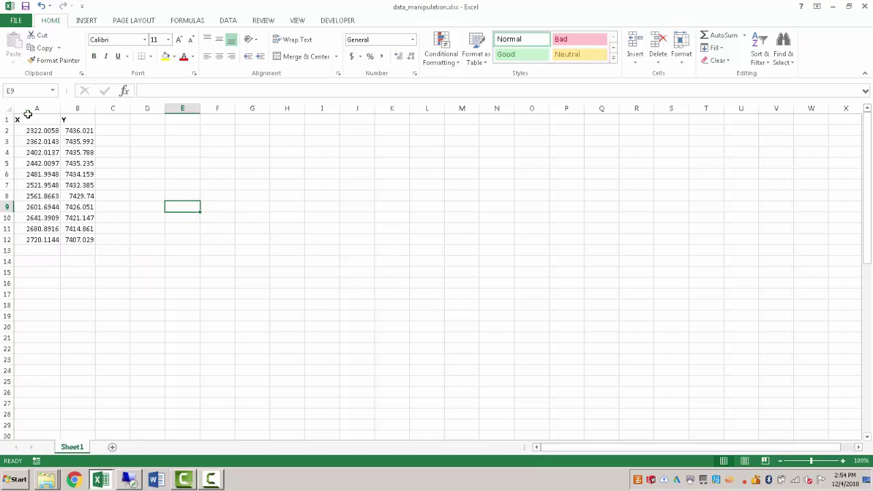
Plot A1:B12 as a scatter chart with straight lines and markers, and place the chart below the coordinate table.
drag(27, 118, 81, 239)
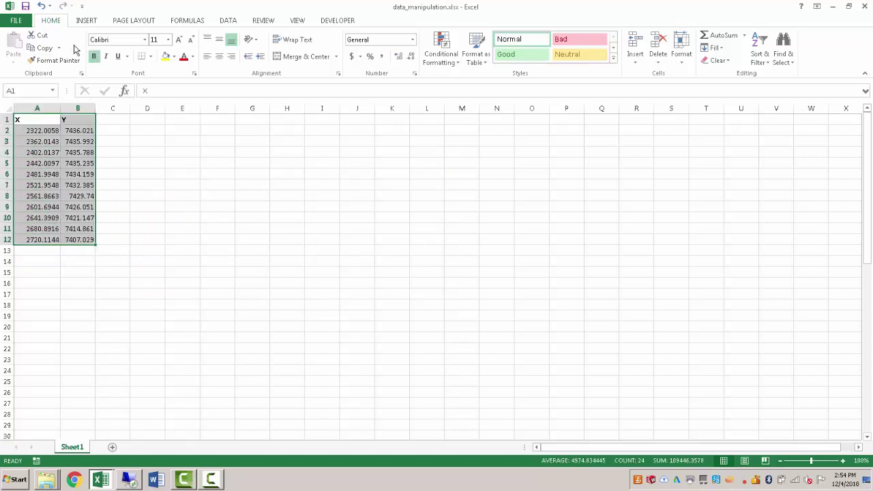
click(88, 21)
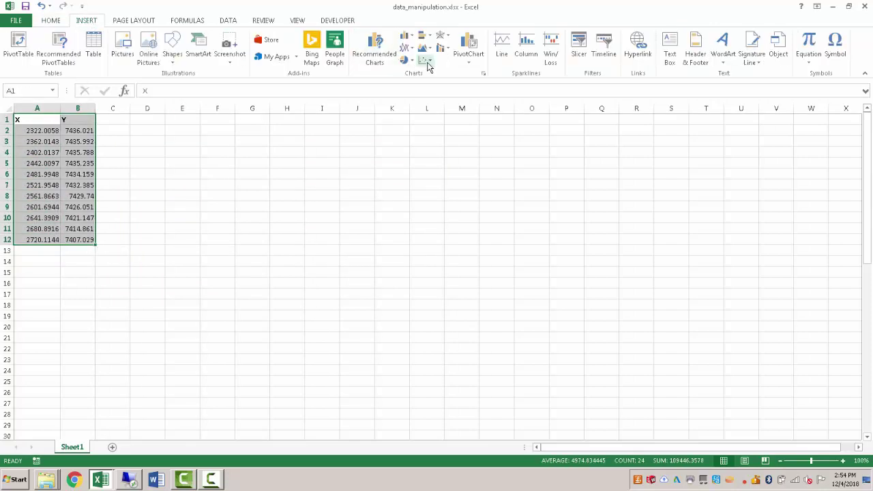
click(426, 61)
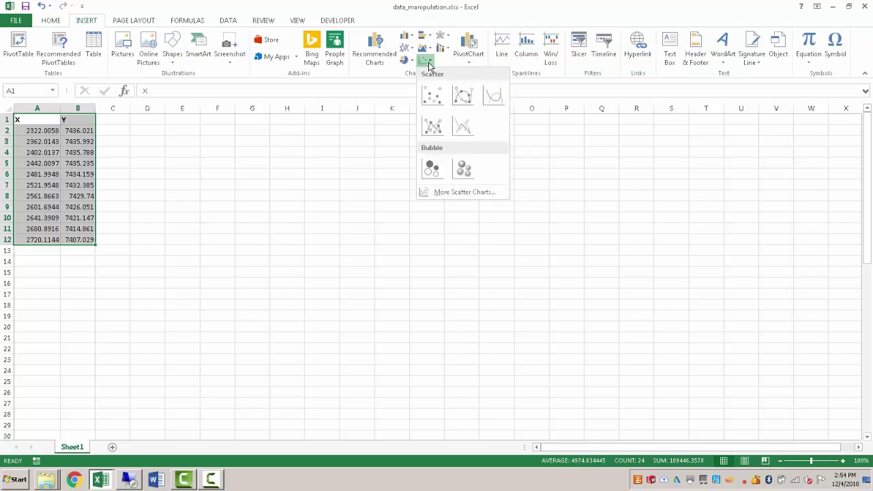
click(435, 134)
drag(507, 221, 299, 227)
mouse_move(187, 256)
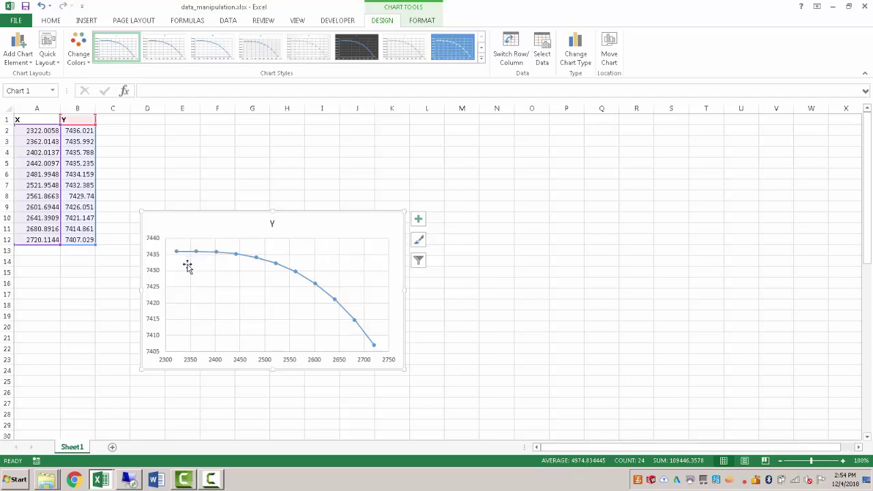
drag(179, 231, 110, 293)
click(132, 257)
Enter the headers dx in C1 and dy in D1 and make them bold.
click(113, 121)
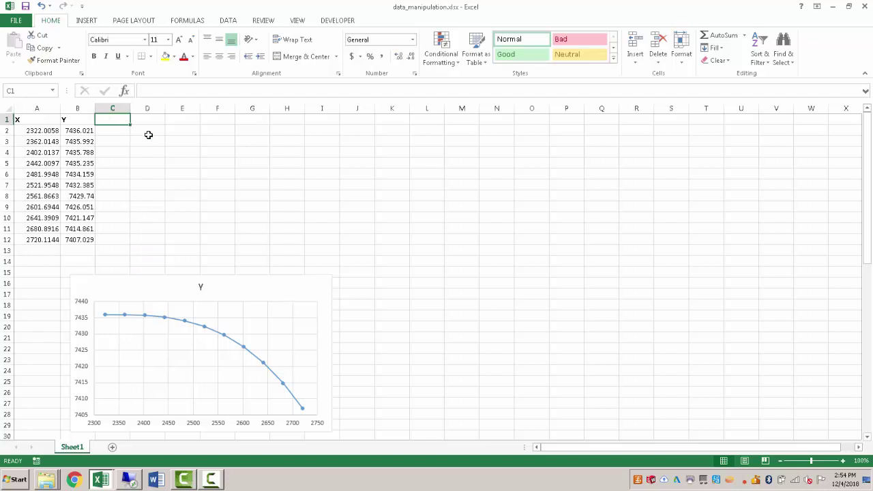
text(dx)
key(Tab)
text(dy)
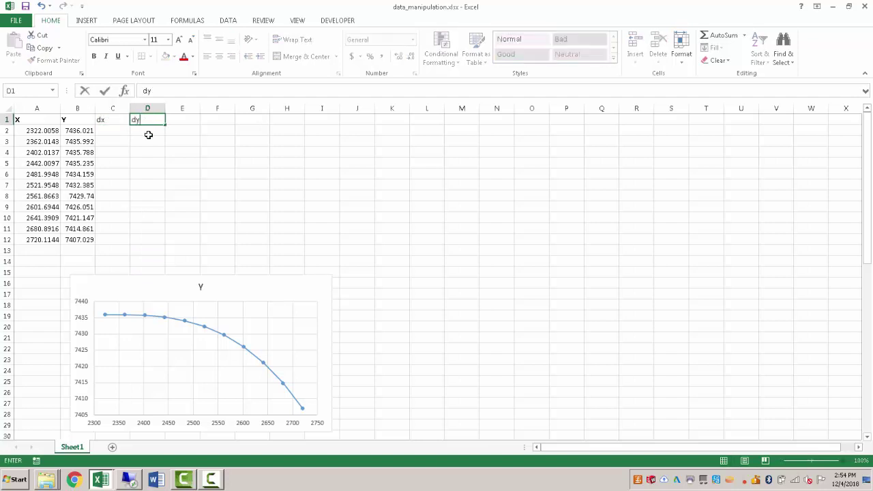
key(Return)
key(Up)
key(shift+Right)
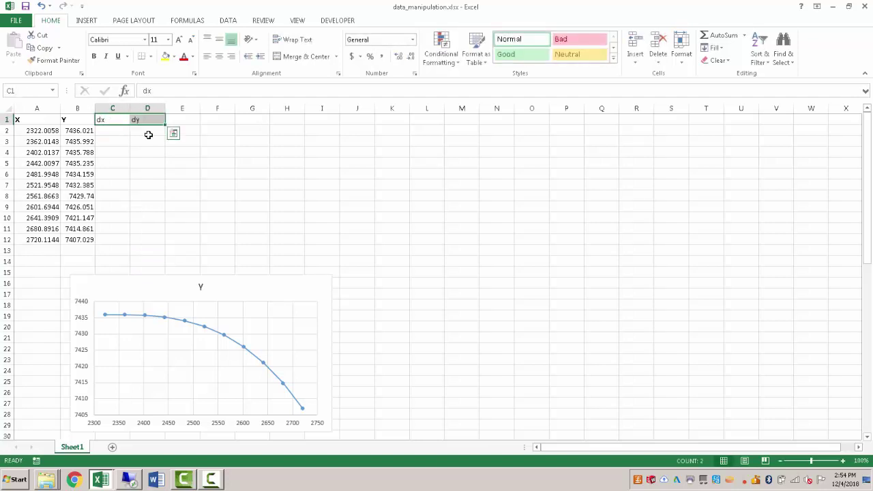
key(ctrl+b)
Enter the formula =A2-A$2 in C2, locking only the row of the subtracted reference, and check its references.
key(Down)
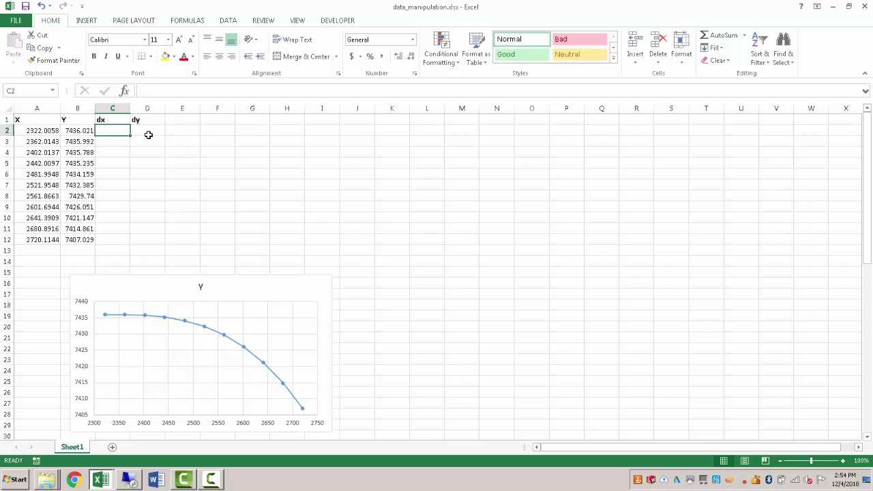
text(=)
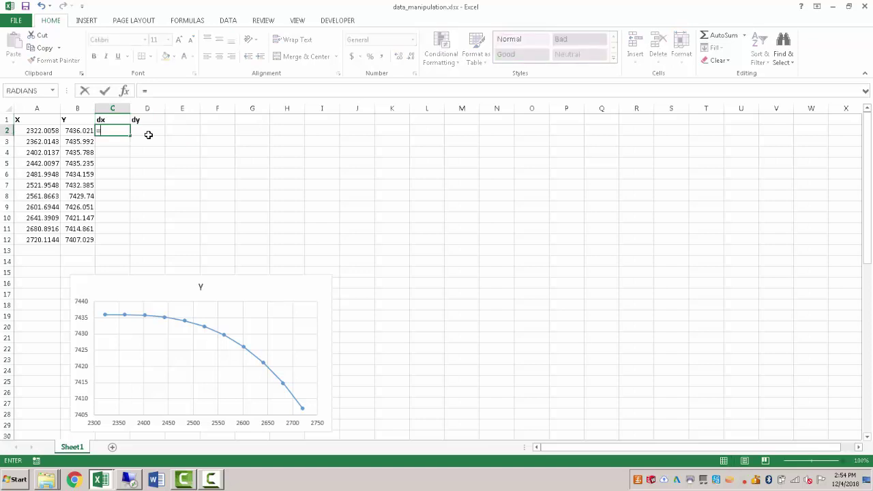
click(43, 131)
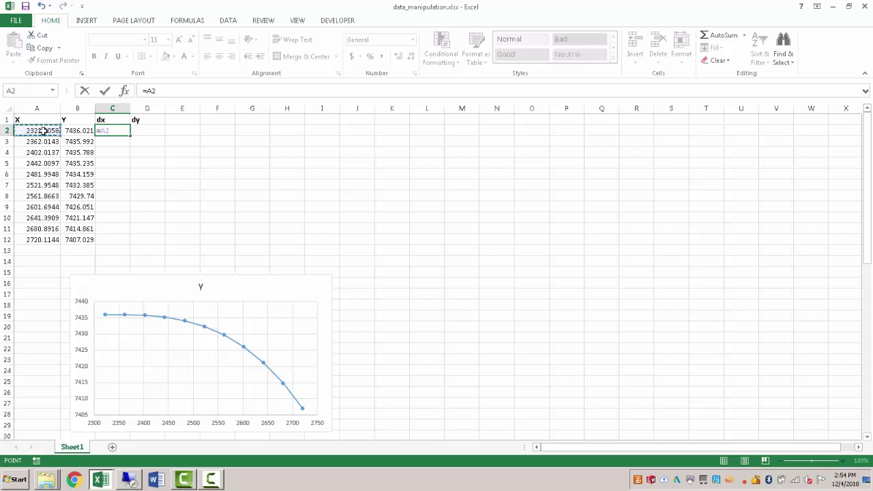
text(-)
click(42, 131)
key(F4)
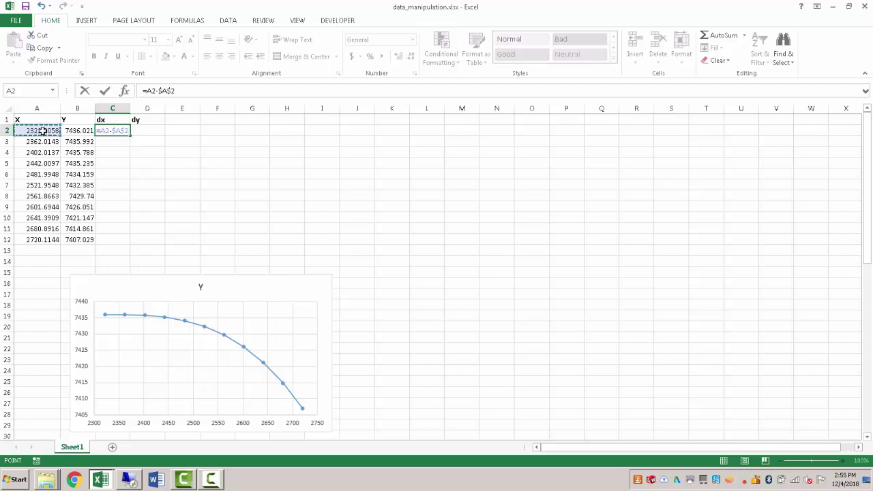
key(F4)
key(Return)
ctrl+scroll(34, 120, up, 2)
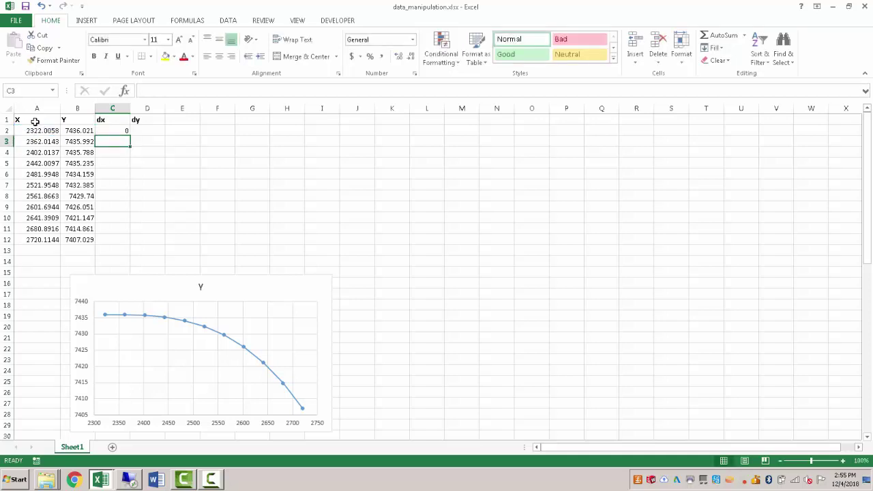
click(142, 133)
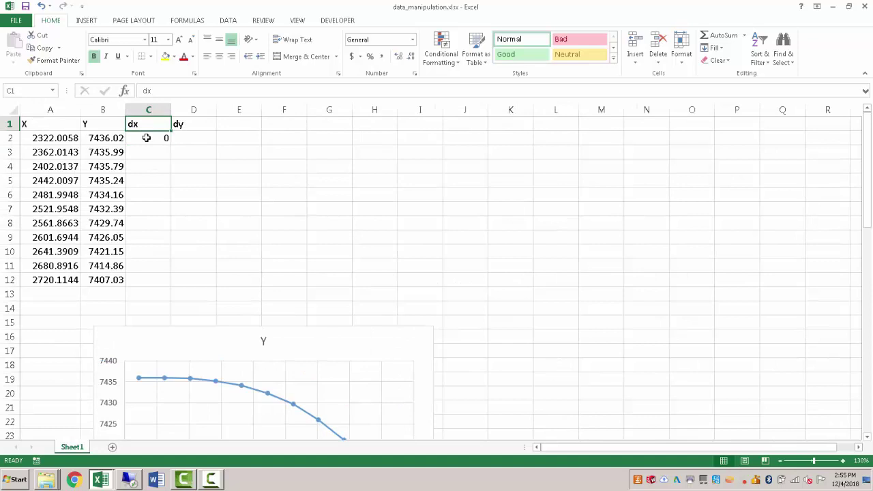
double_click(146, 136)
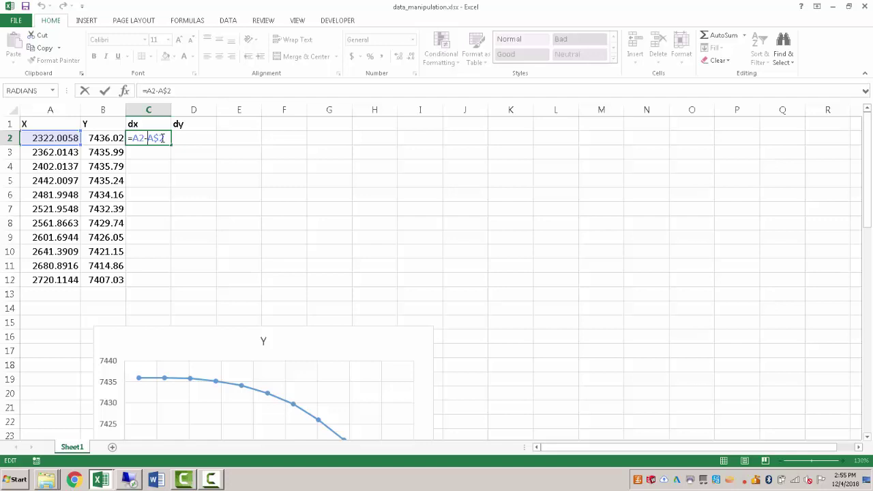
key(Return)
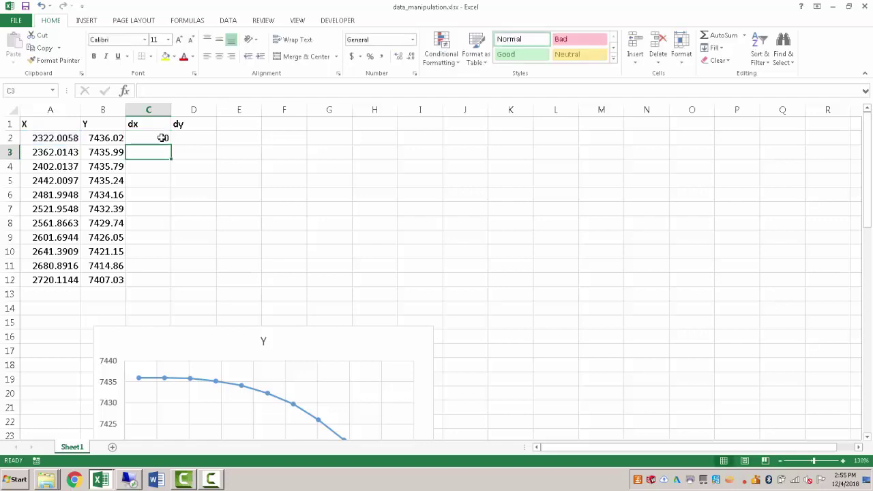
Copy the dx formula from C2 across to D2, check its references, and fill both formulas down to row 12.
click(162, 138)
drag(172, 145, 205, 144)
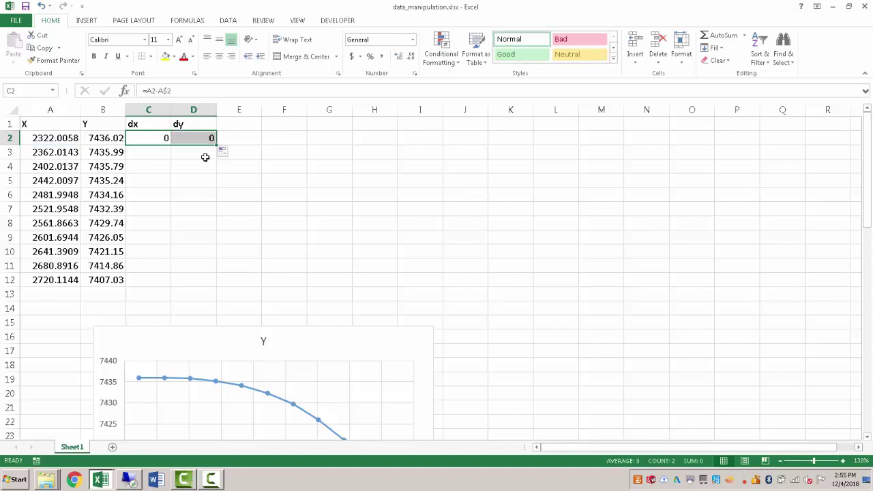
double_click(195, 139)
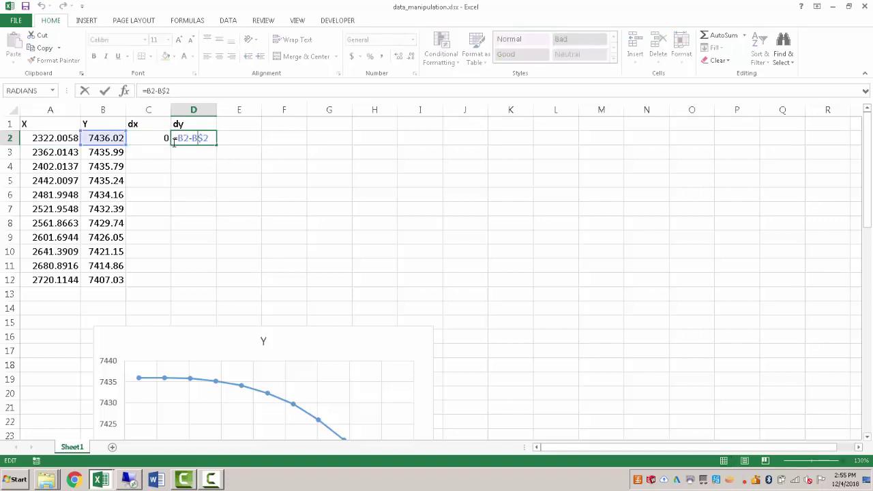
click(198, 138)
drag(202, 139, 212, 140)
key(Return)
drag(158, 137, 199, 279)
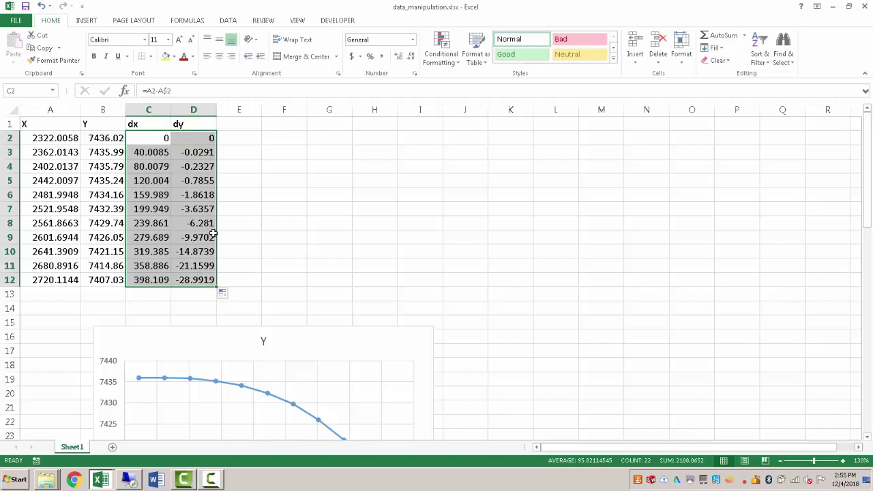
click(257, 210)
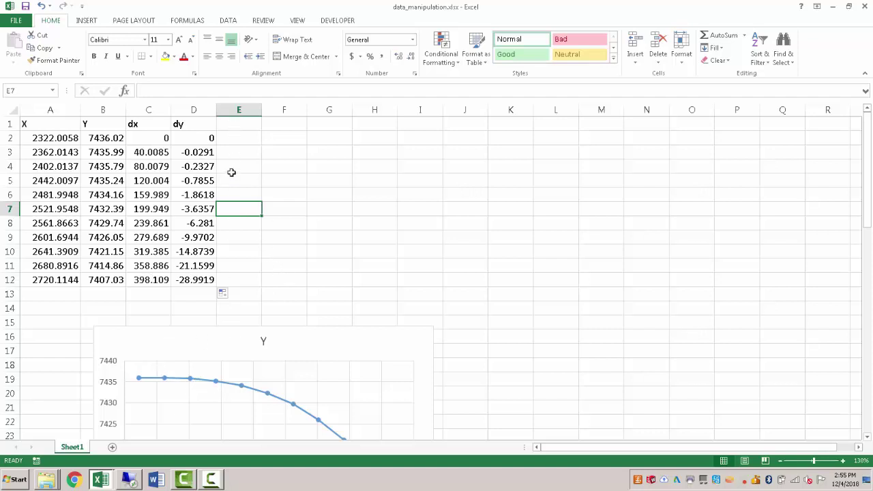
Enter the header Angle in E1 beside the dy column.
click(232, 125)
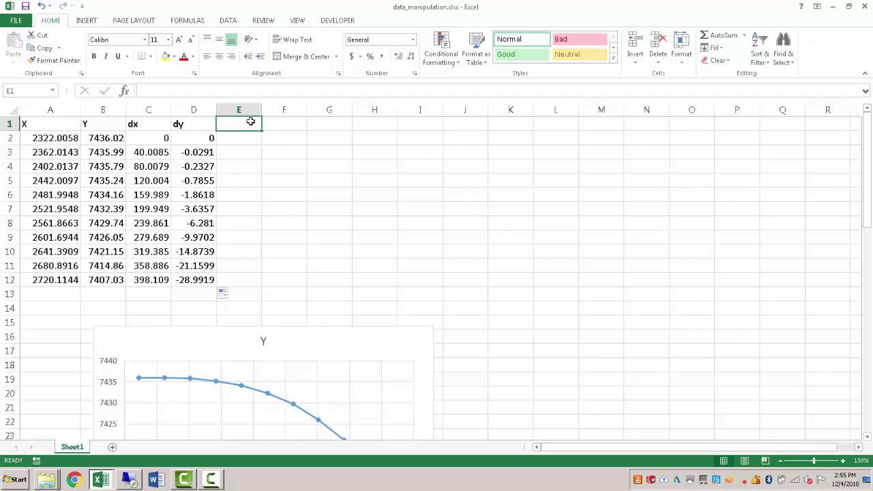
text(Angle)
key(Return)
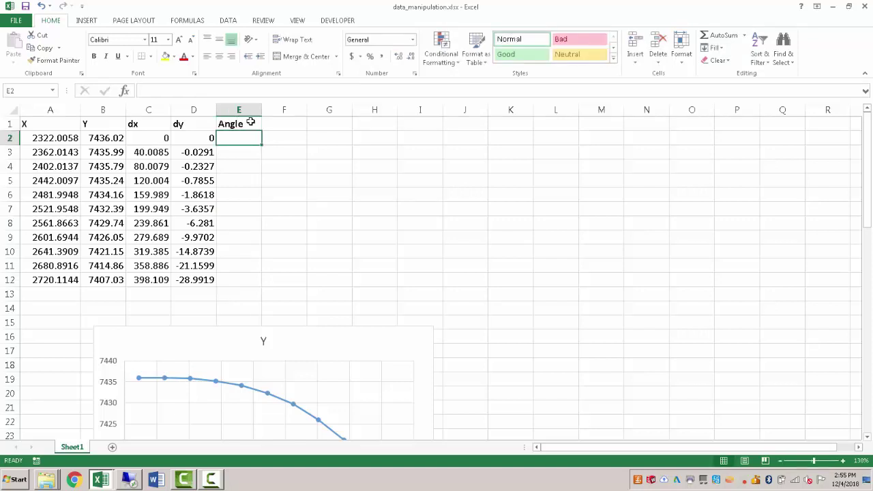
Enter the formula =ATAN(D2/C2)*180/PI() in E2 to calculate the angle in degrees.
text(=at)
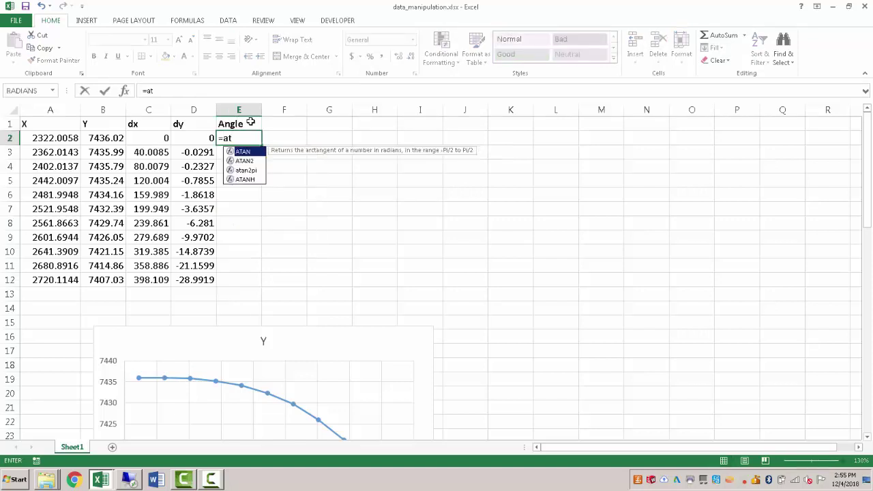
key(Tab)
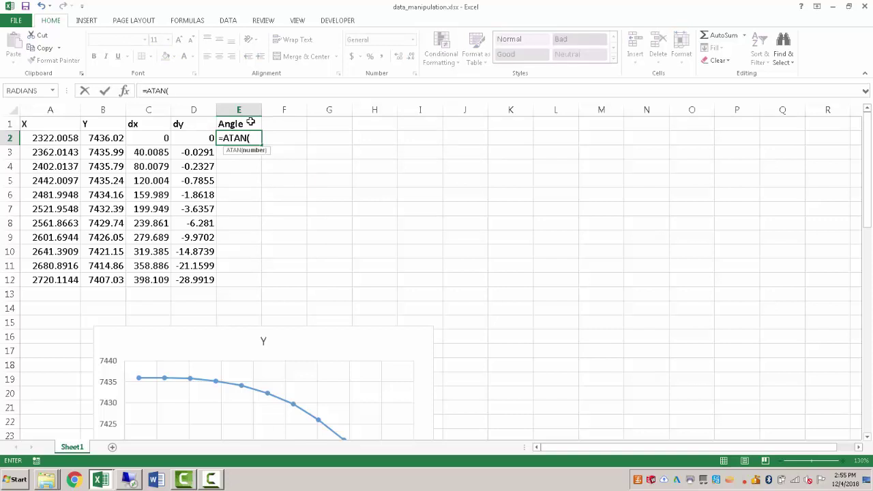
click(206, 137)
text(/)
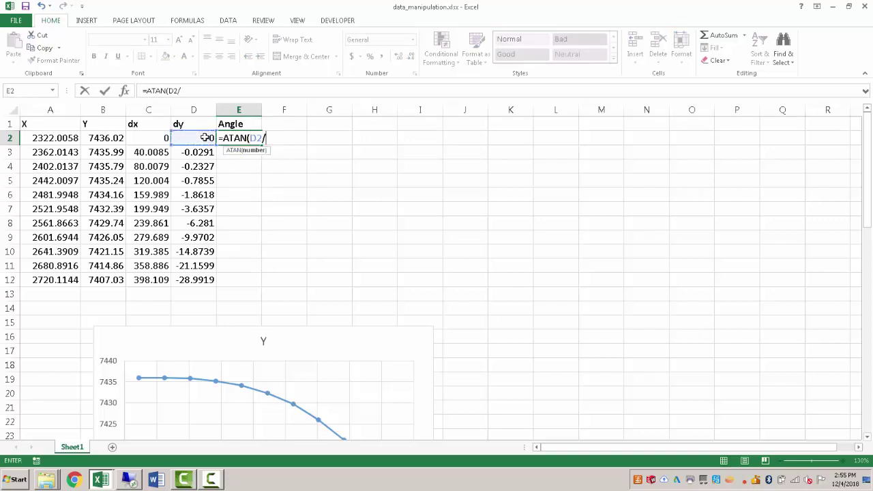
click(149, 137)
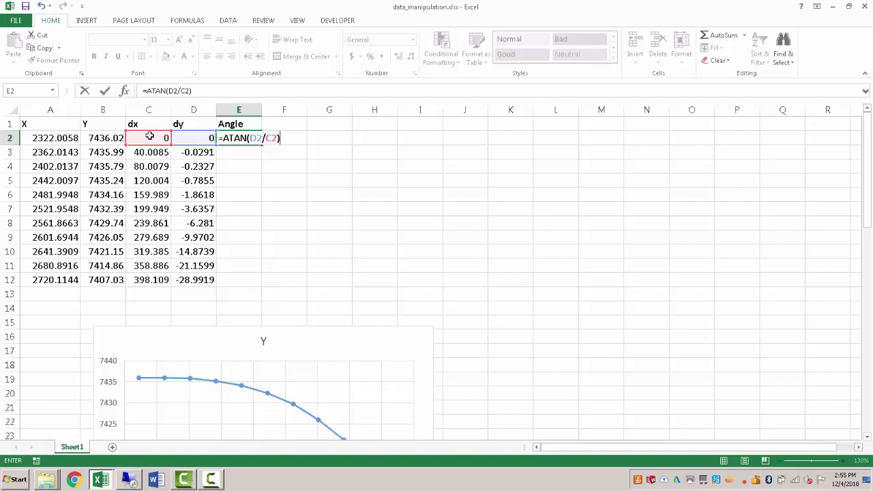
text(180/pi())
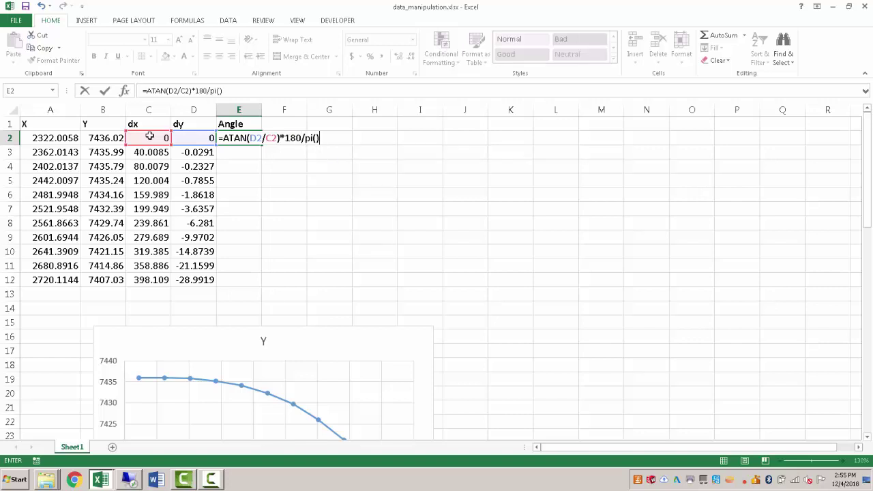
key(Return)
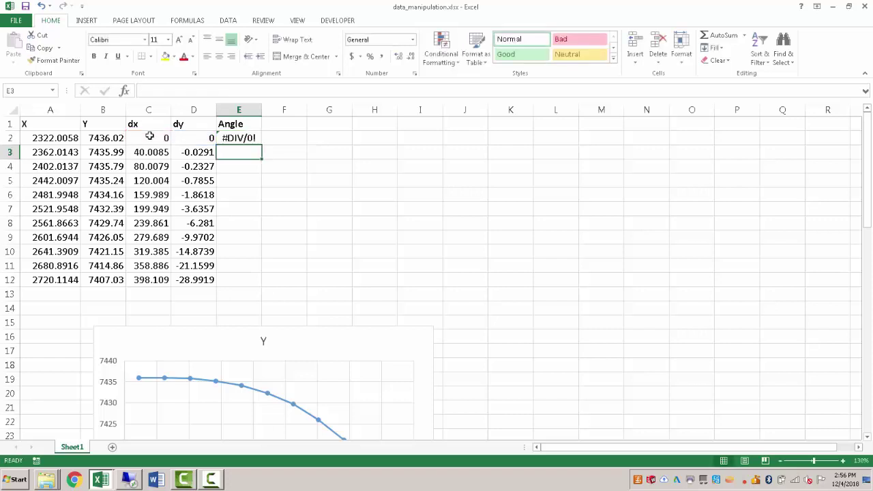
Check the references of the angle formula in E2 and fill it down to row 12.
double_click(250, 136)
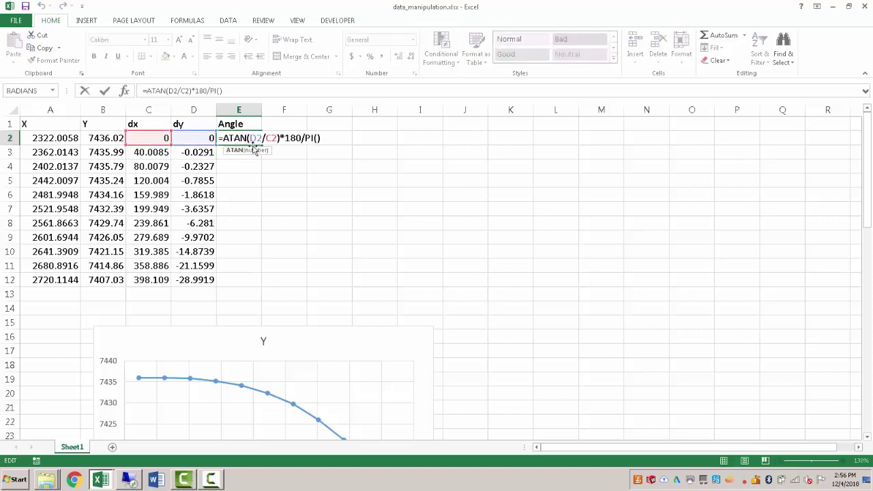
click(254, 150)
click(255, 138)
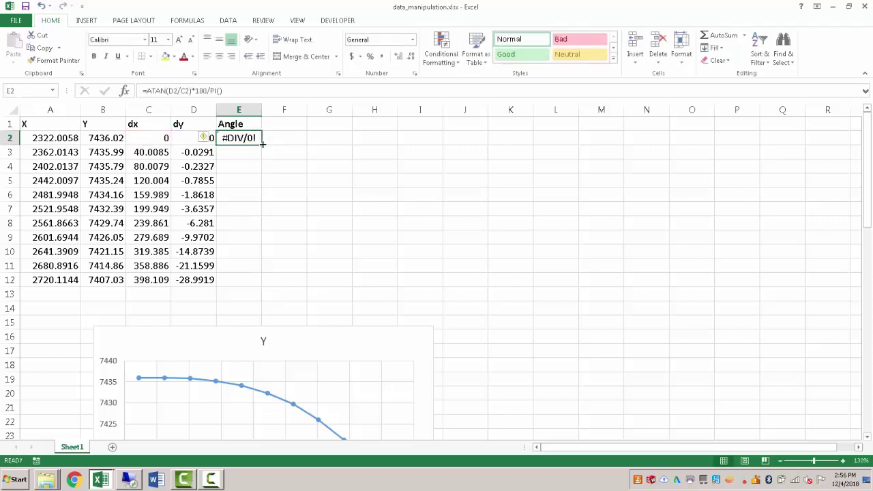
drag(262, 144, 257, 283)
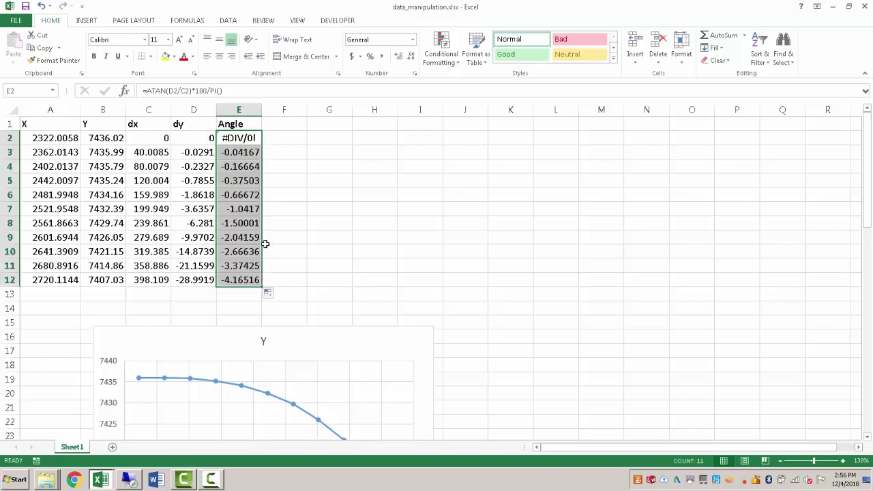
click(277, 157)
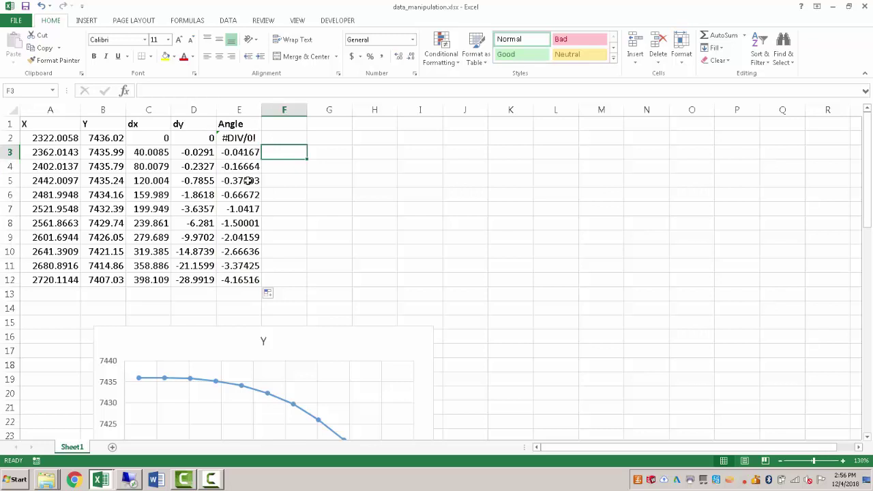
Replace the angle formula in E2 with the value 0 and review the angles down to row 12.
click(233, 138)
double_click(233, 138)
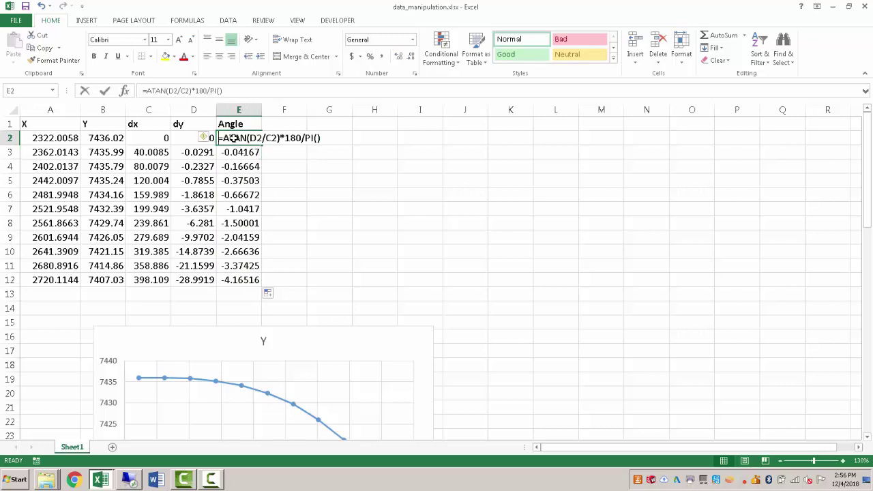
text(0)
key(Return)
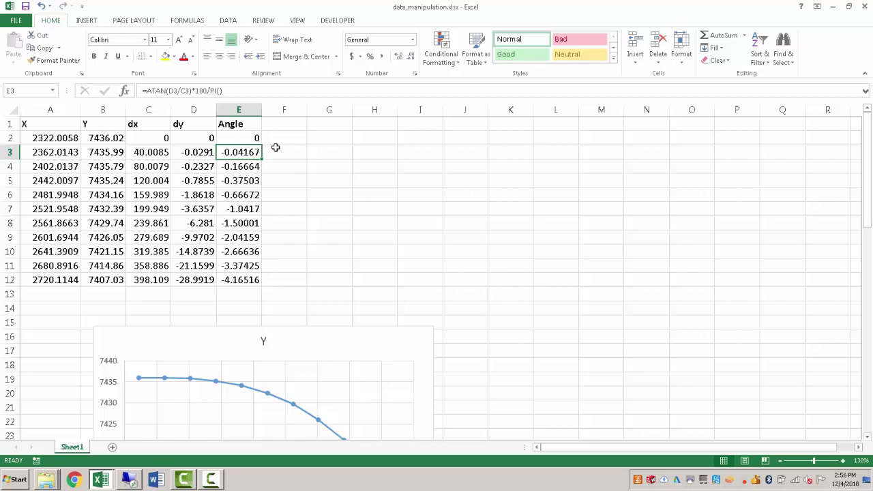
drag(236, 139, 235, 278)
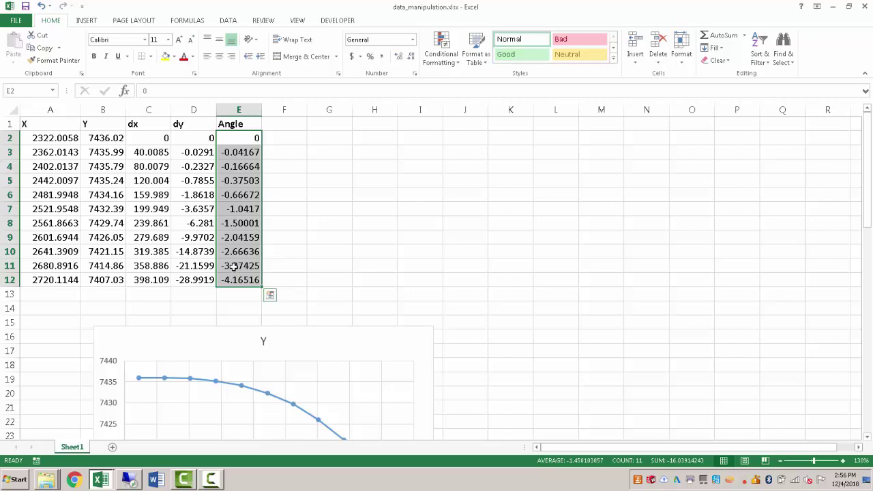
click(278, 253)
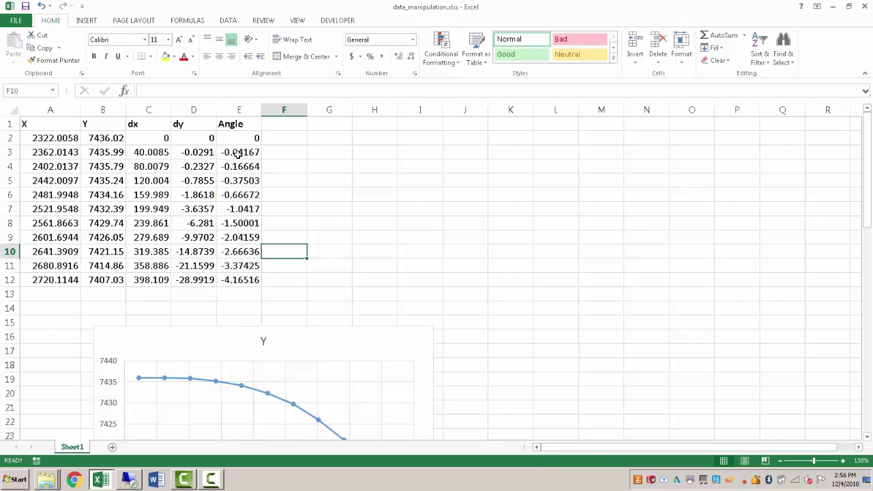
Insert a new column between dy and Angle.
click(239, 110)
right_click(242, 114)
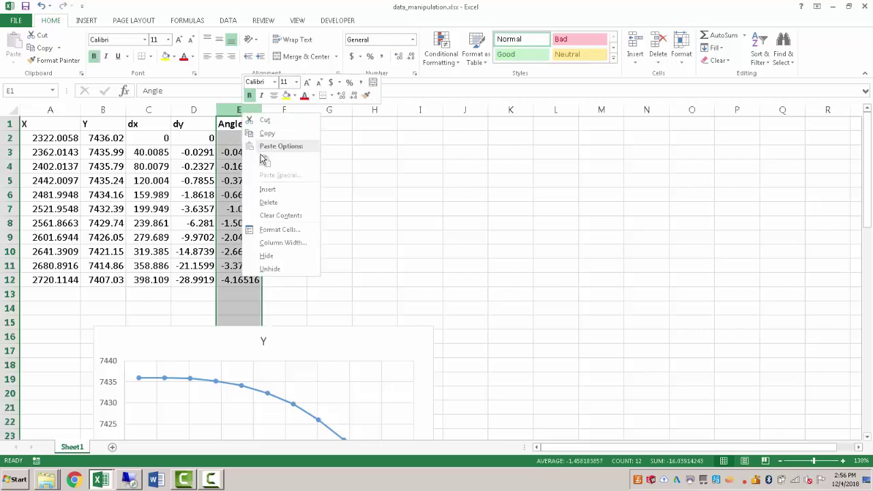
key(Escape)
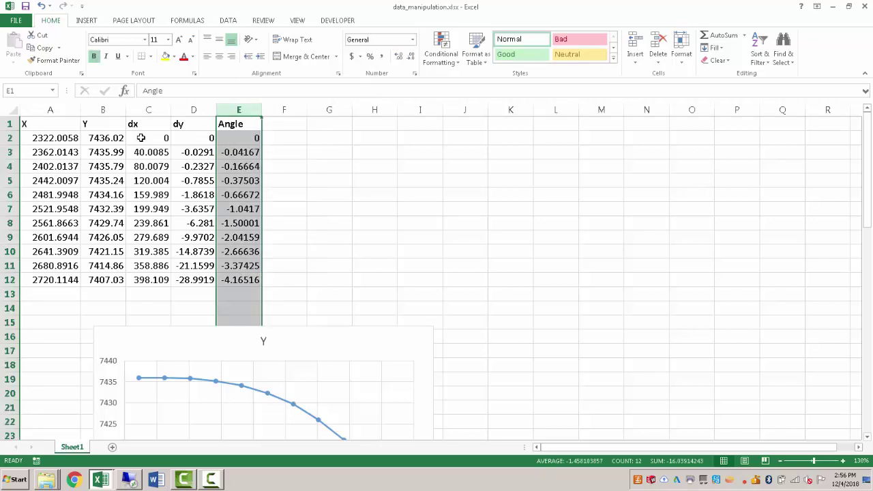
right_click(237, 109)
click(272, 183)
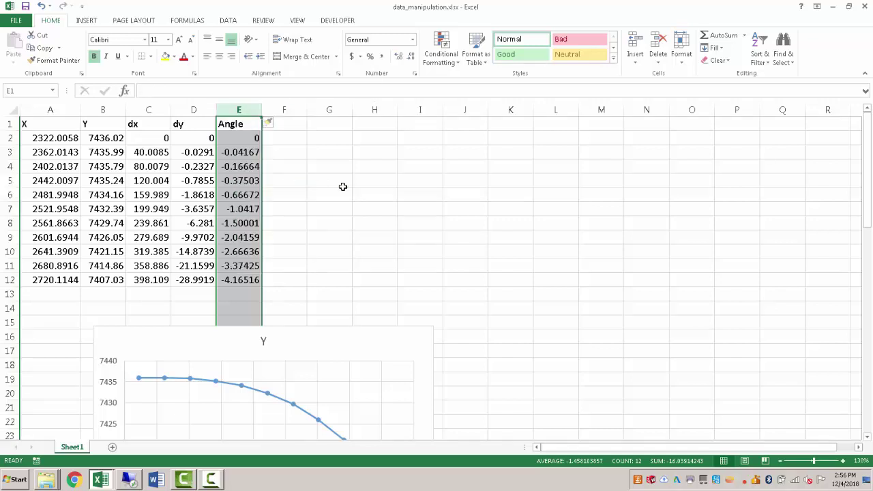
click(374, 181)
Enter the header Dist in E1 of the new empty column.
click(233, 123)
text(Dis)
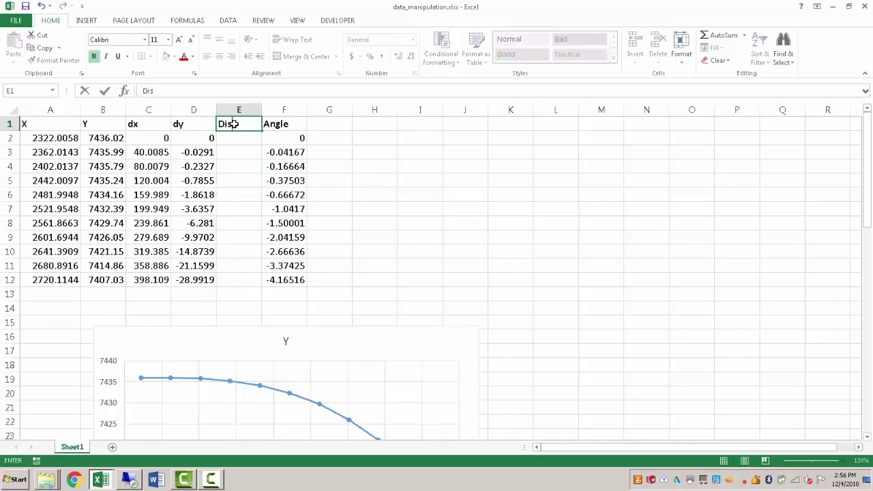
text(t)
key(Return)
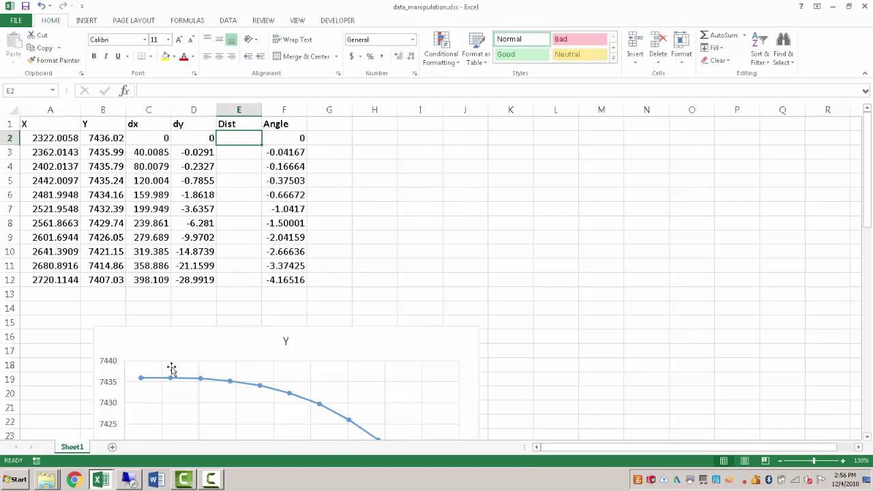
Enter the formula =SQRT(C2^2+D2^2) in E2 to calculate the distance from dx and dy.
scroll(142, 384, down, 3)
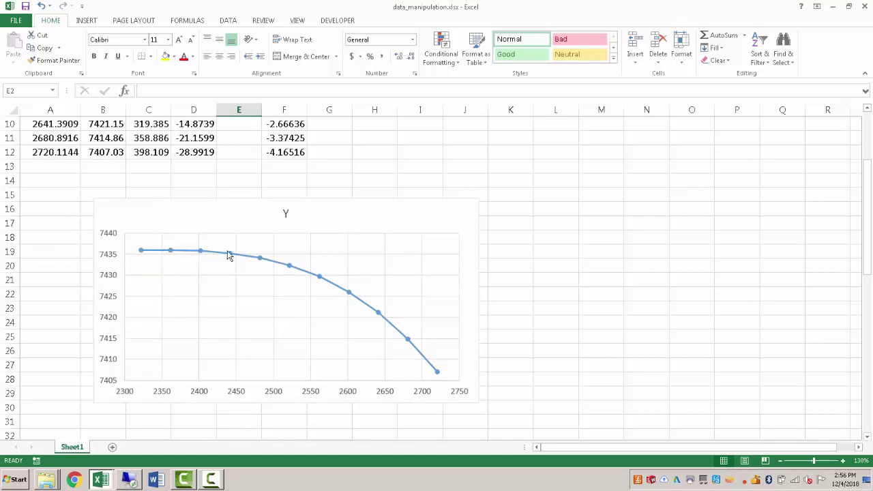
click(242, 166)
scroll(243, 167, up, 3)
click(238, 138)
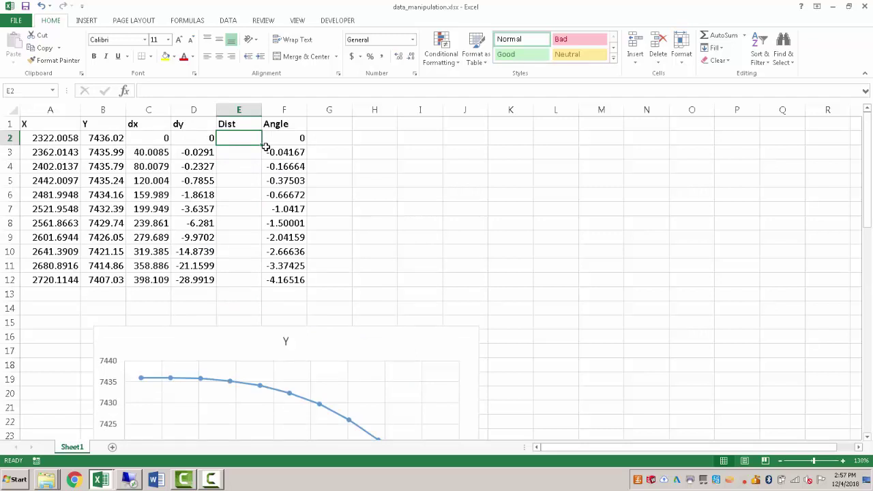
drag(148, 137, 186, 138)
click(234, 141)
text(=)
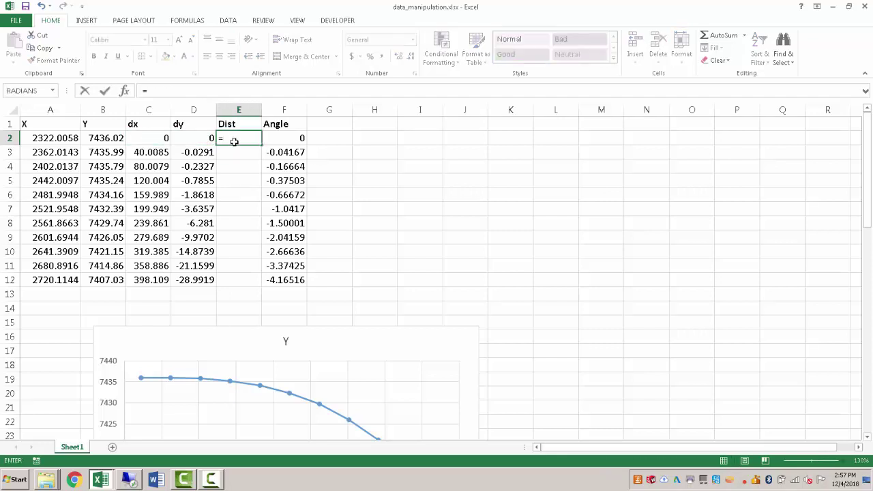
text(sqrt()
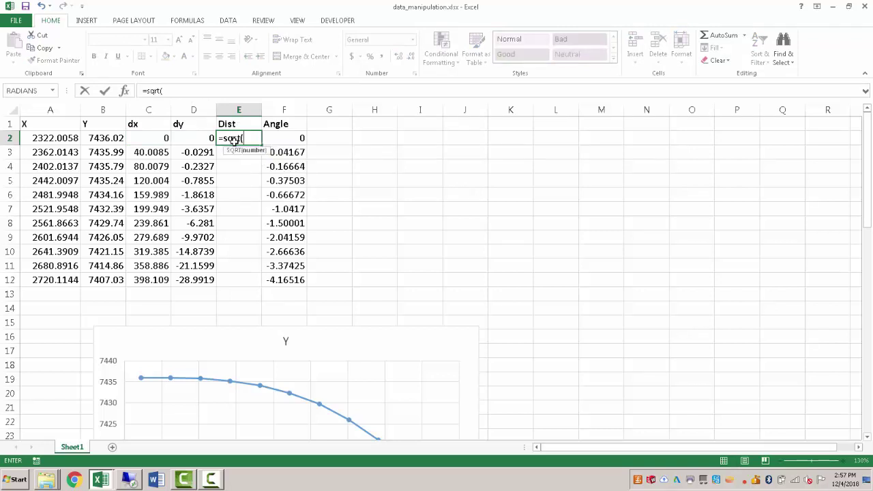
click(161, 138)
text(^2+)
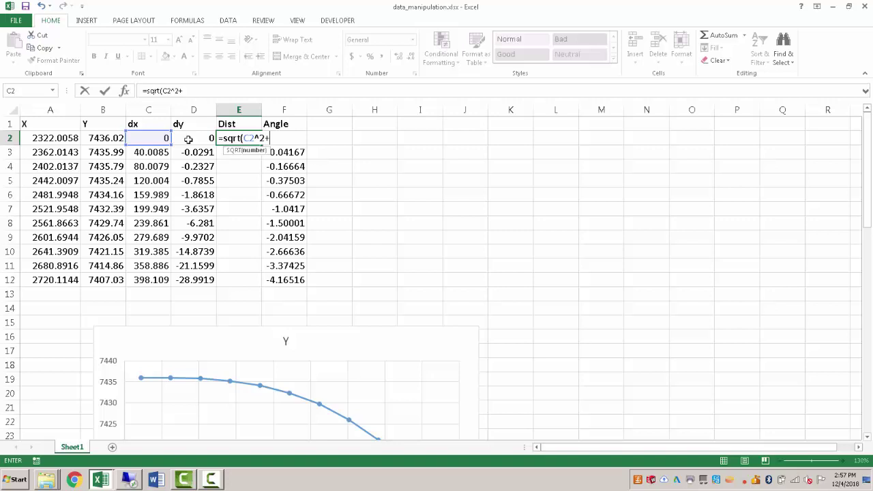
click(188, 139)
text(^)
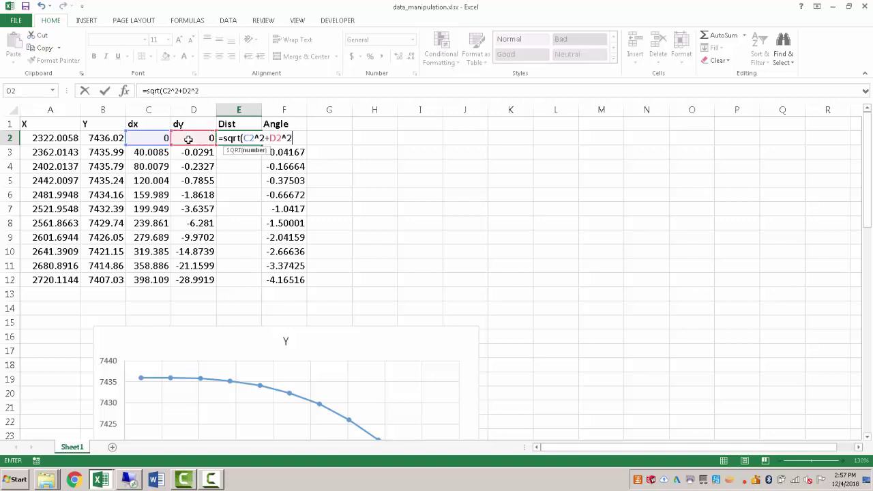
text(2)
key(Return)
Fill the distance formula from E2 down to row 12.
click(230, 140)
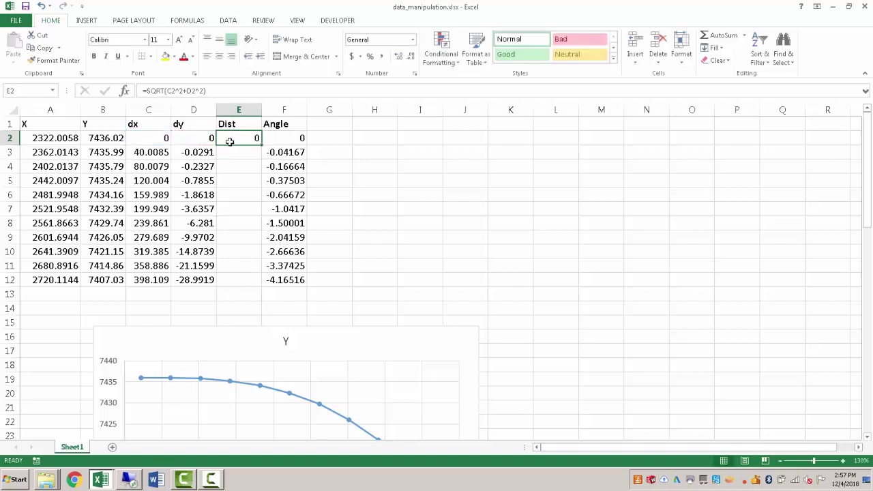
drag(262, 143, 264, 280)
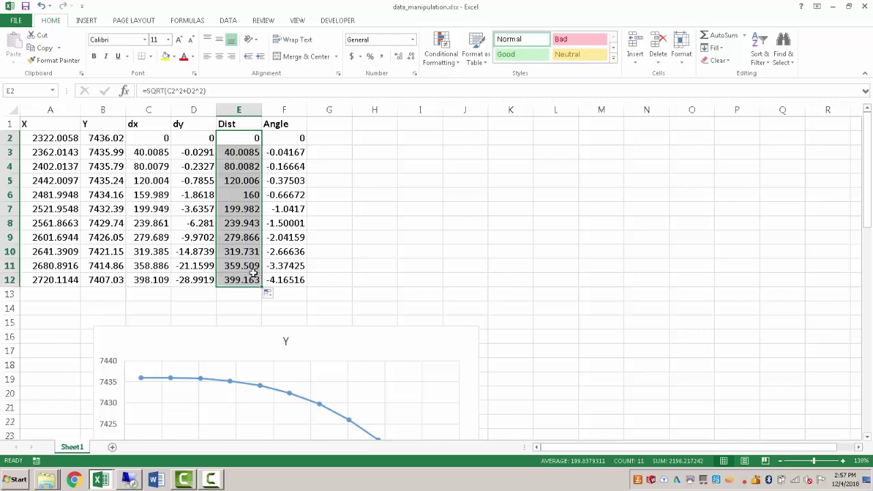
click(330, 264)
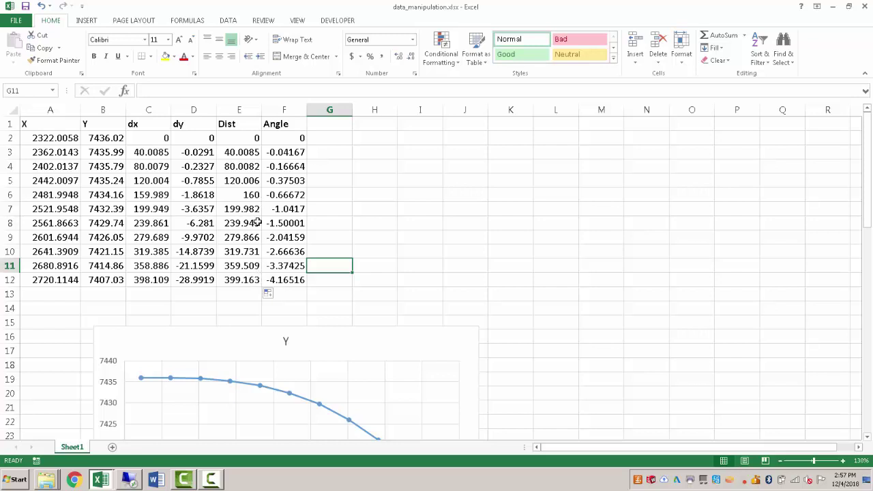
Check the references of the distance formula in E12 and compare the results with the charted curve.
scroll(176, 339, down, 1)
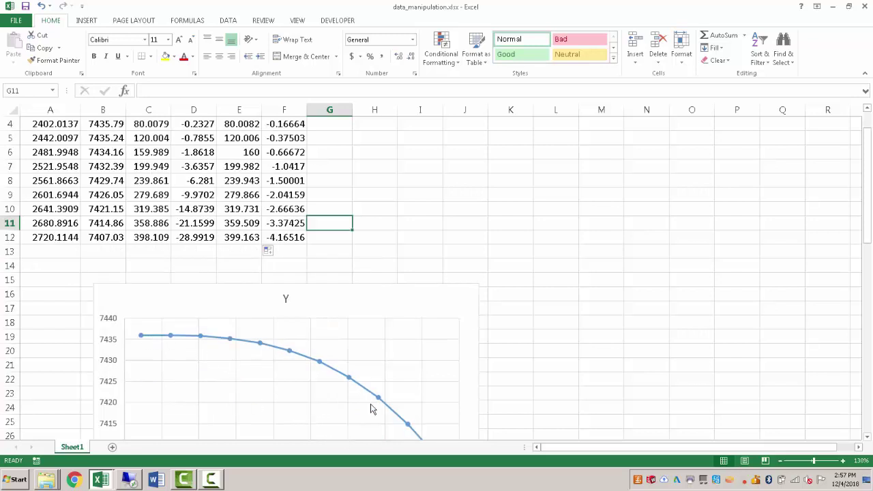
scroll(247, 283, up, 1)
double_click(237, 281)
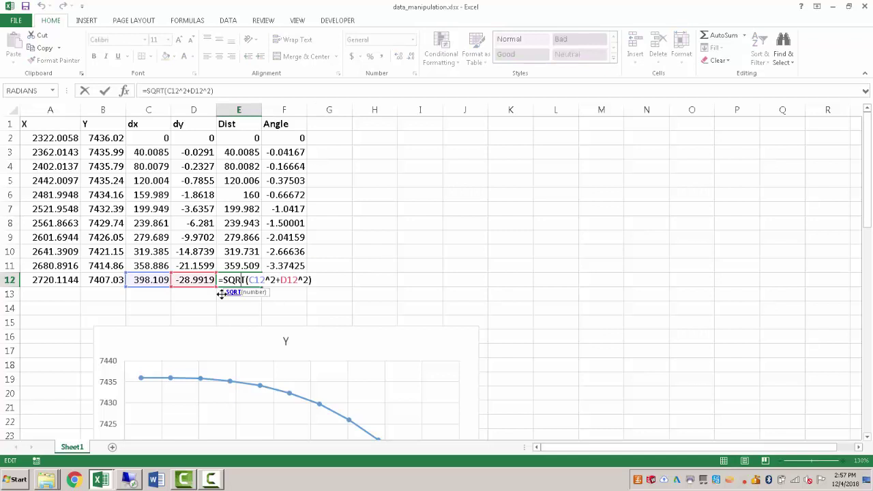
key(Escape)
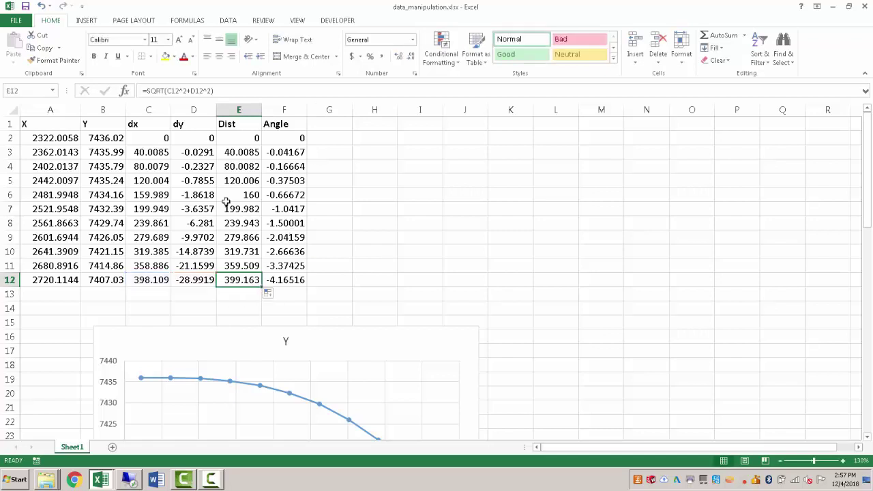
scroll(232, 320, down, 2)
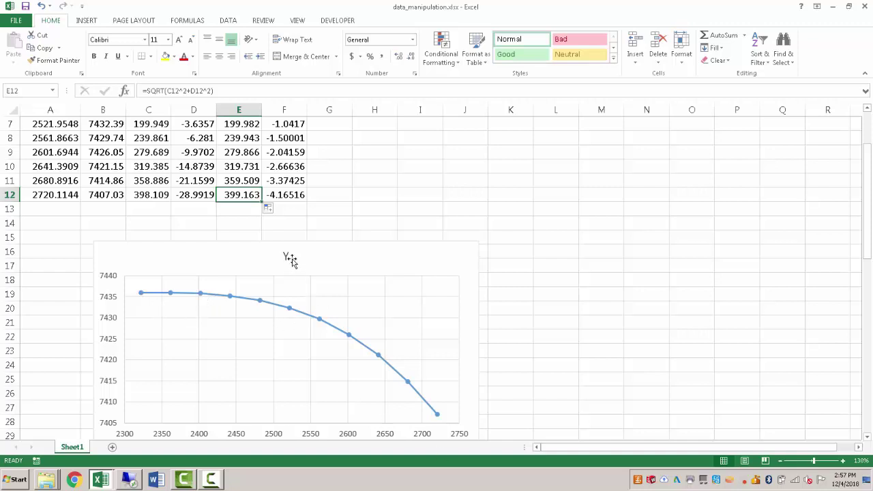
mouse_move(138, 299)
scroll(256, 269, up, 2)
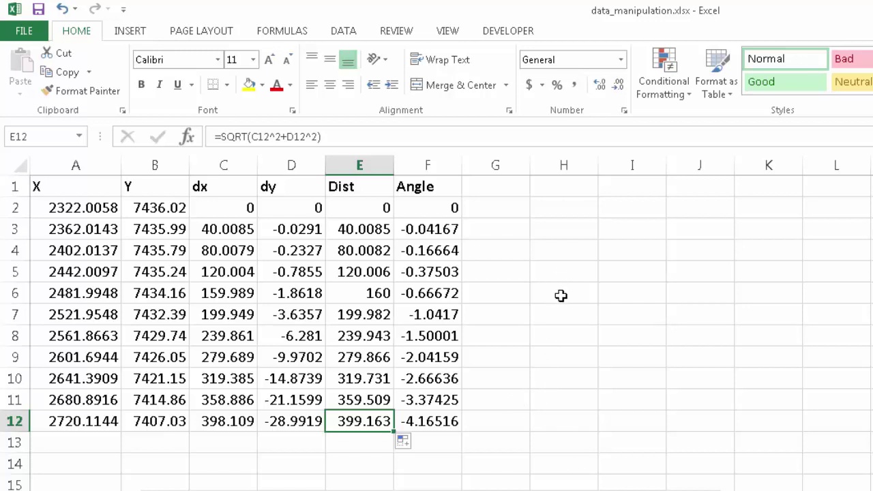
Enter the header Sign in G1 beside the Angle column.
click(488, 185)
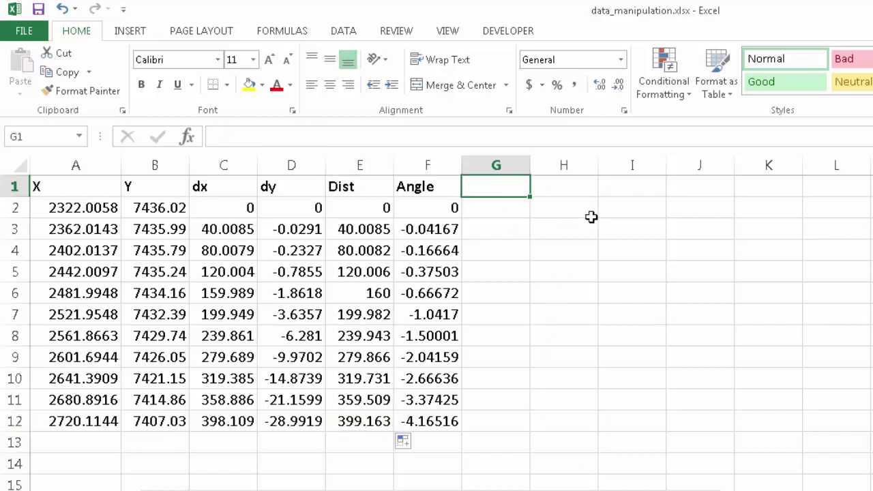
text(Sign)
key(Return)
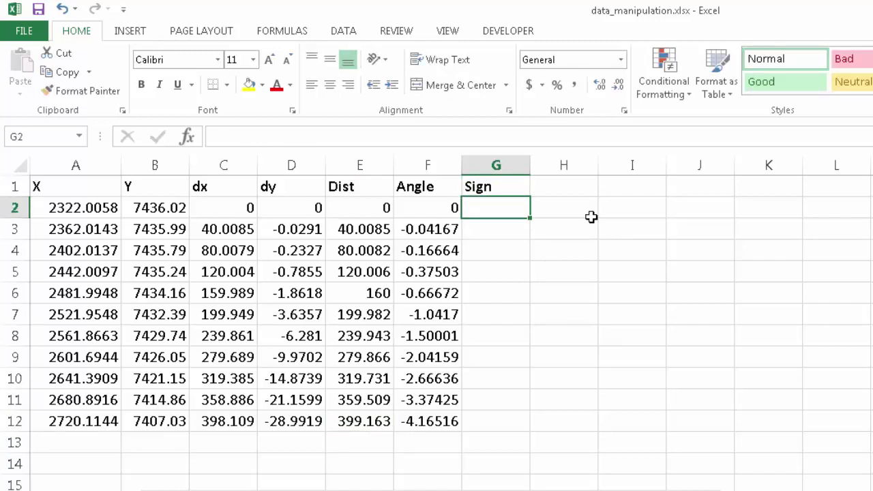
Enter the formula =SIGN(F2) in G2 to get the sign of the angle.
text(=sig)
key(Tab)
key(Left)
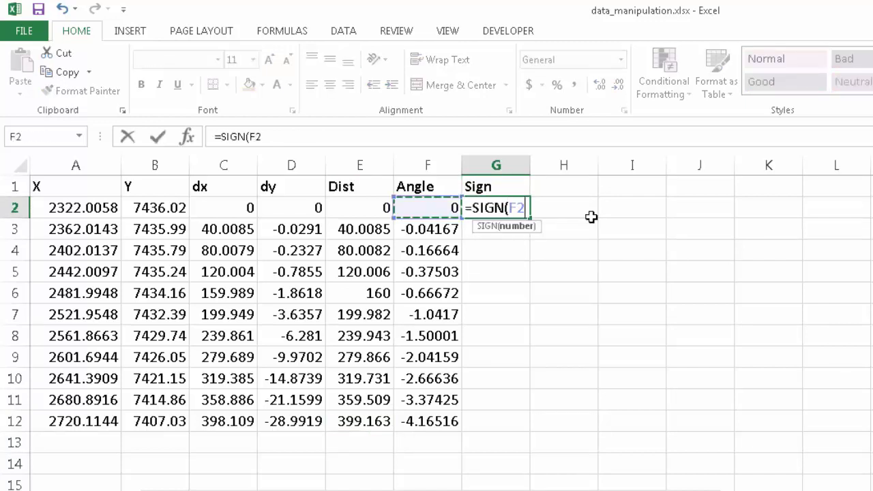
text())
key(Return)
Copy the SIGN formula from G2 down the Sign column to row 12.
key(Up)
key(ctrl+c)
key(Left)
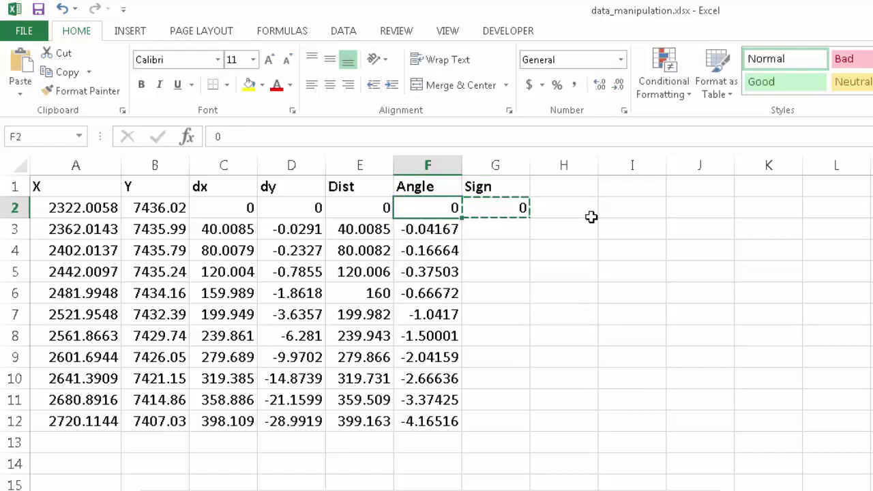
key(ctrl+Down)
key(Right)
key(ctrl+shift+Up)
key(ctrl+v)
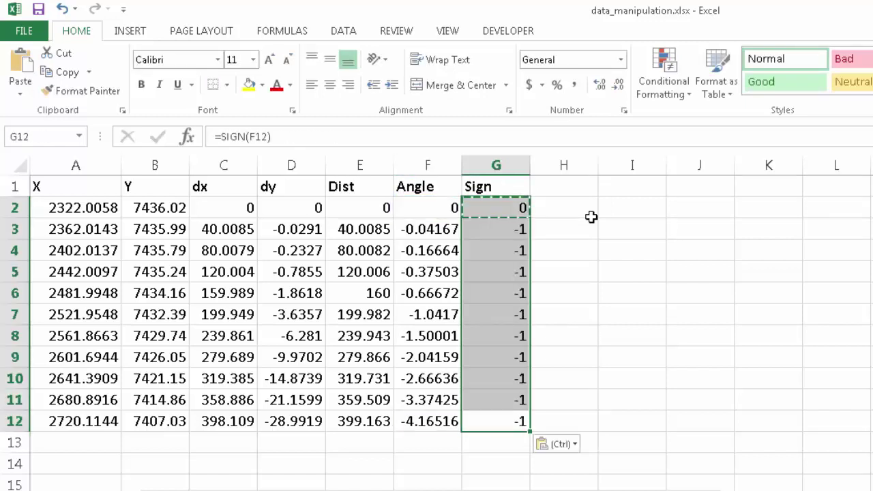
click(569, 273)
key(Escape)
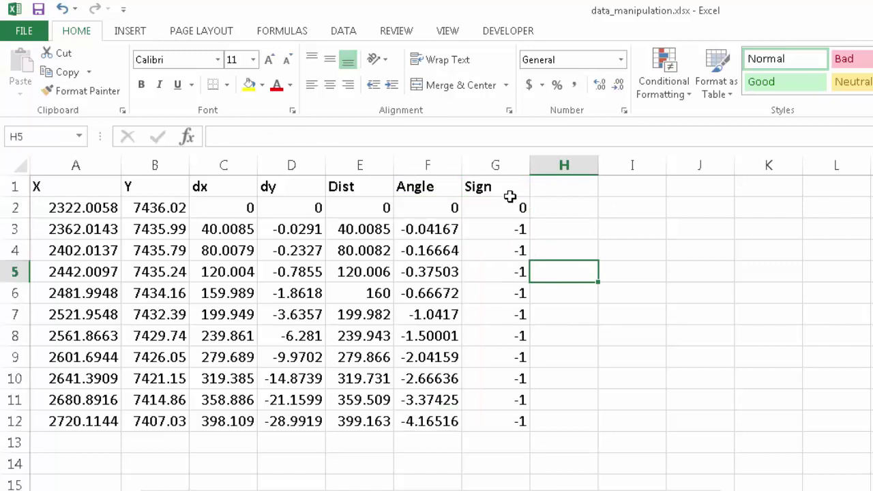
Enter the header Abs in H1 beside the Sign column.
click(565, 188)
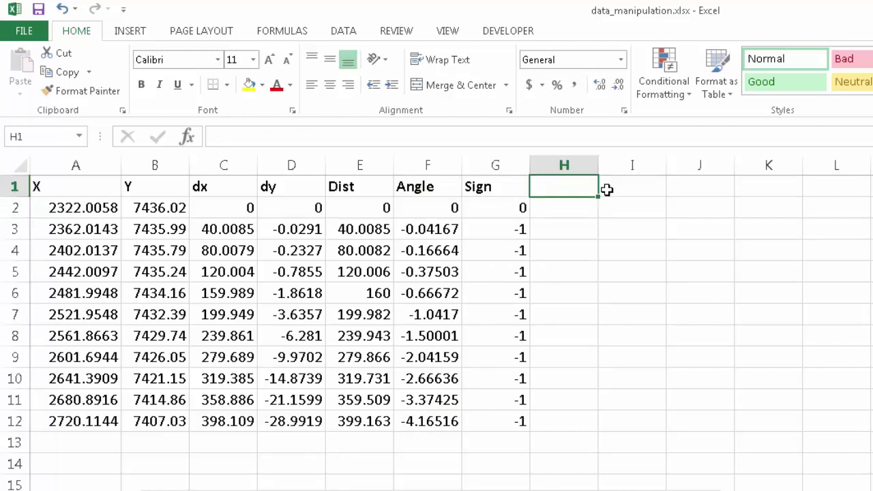
text(Abs)
key(Return)
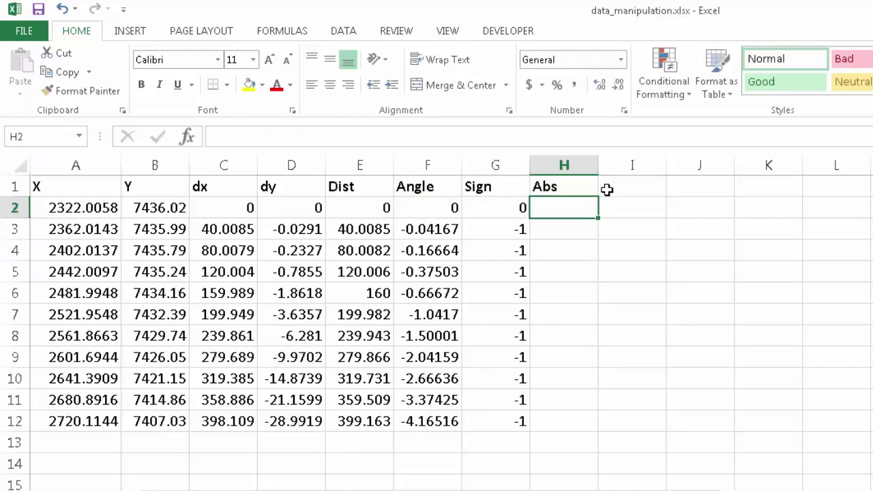
Enter the formula =ABS(F2) in H2 and copy it down the Abs column to row 12.
text(=ab)
key(Tab)
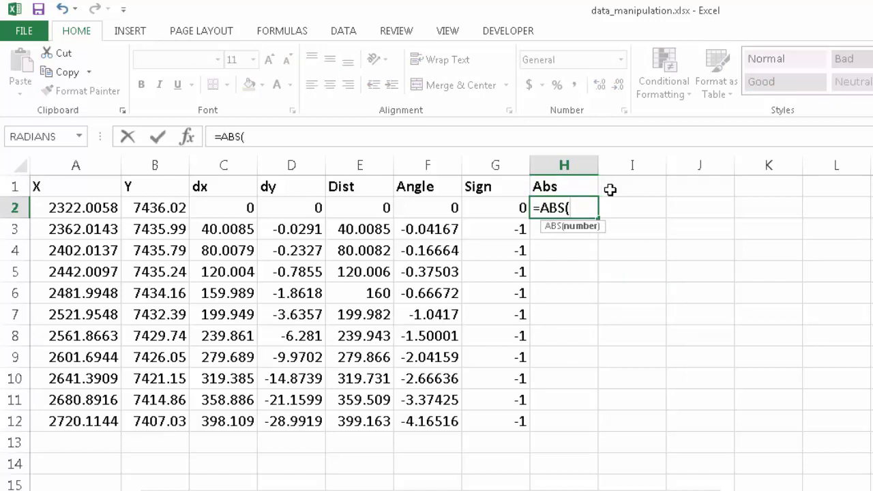
click(432, 213)
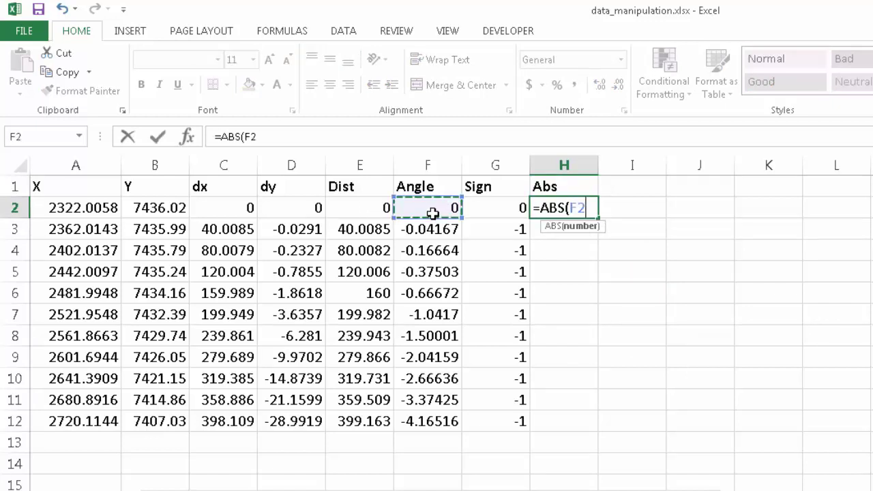
text())
key(Return)
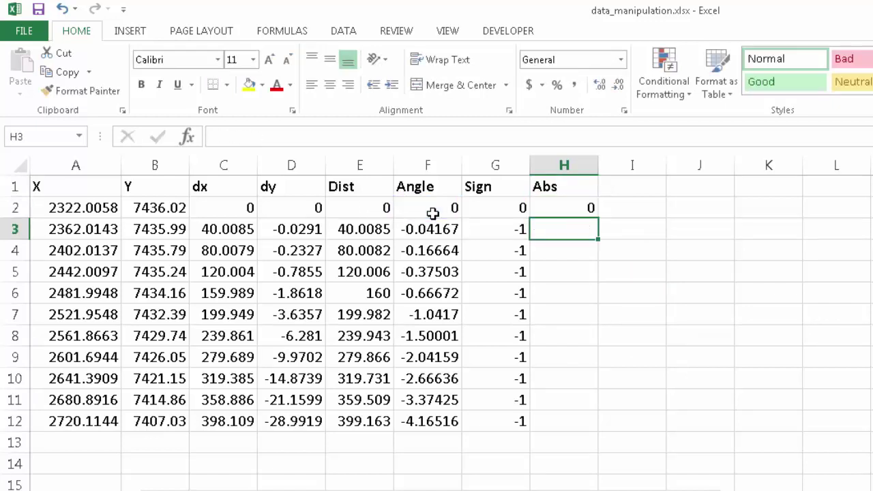
click(588, 210)
drag(597, 218, 597, 436)
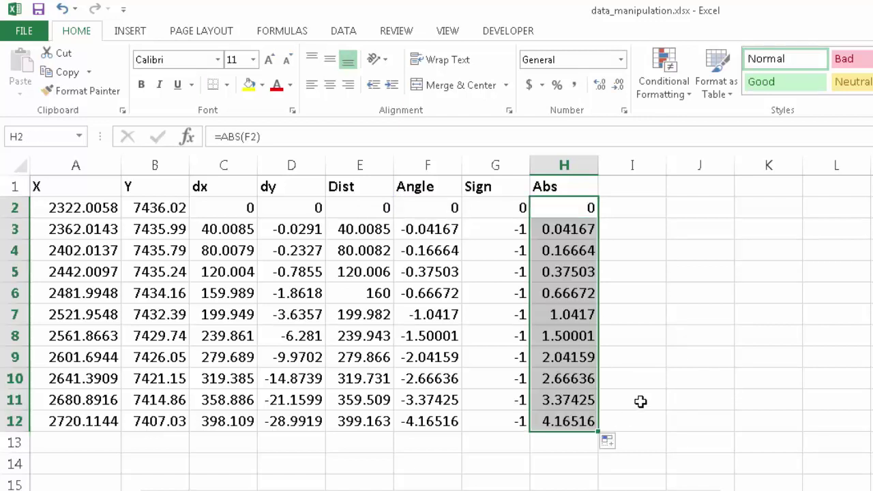
click(623, 381)
Enter the header Int Deg in I1 beside the Abs column.
click(632, 189)
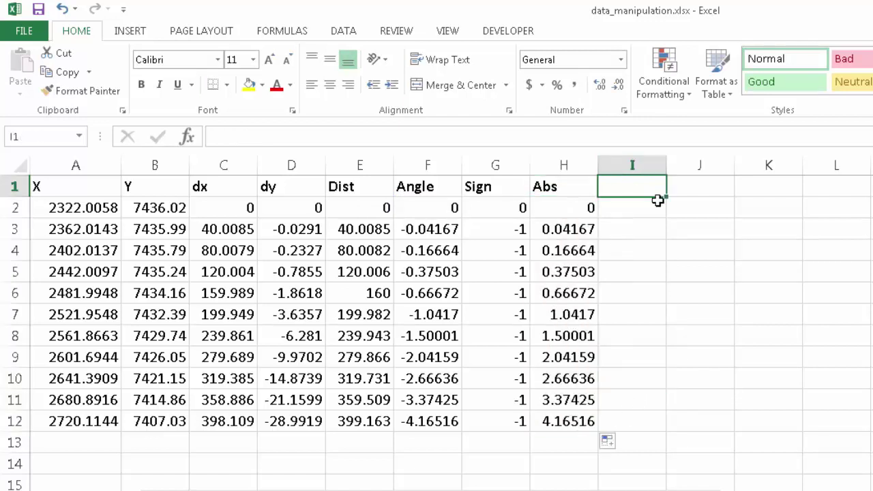
text(D)
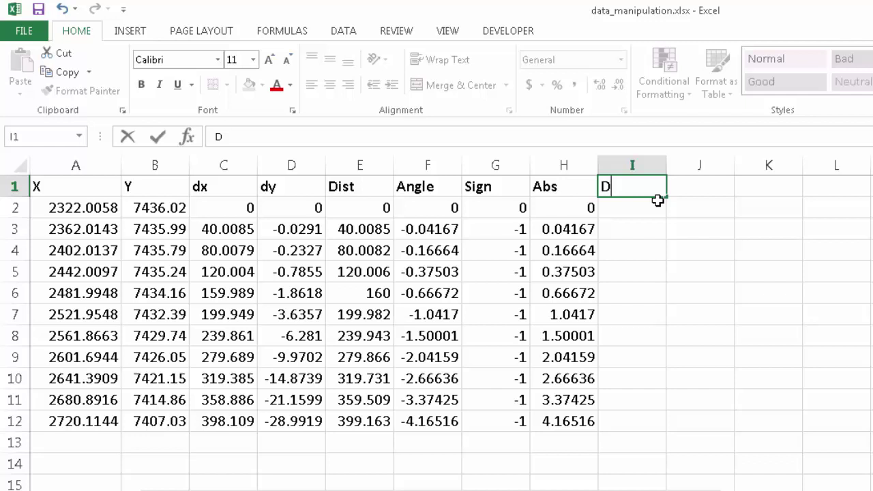
text(ec)
key(BackSpace)
key(BackSpace)
key(BackSpace)
text(Int Deg)
key(Return)
Enter the formula =INT(H2) in I2 and copy it down the Int Deg column to row 12.
text(=n)
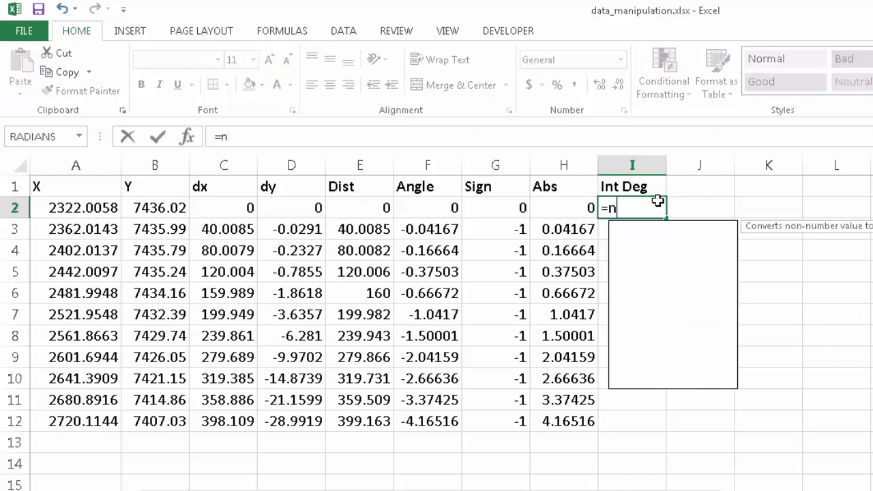
key(BackSpace)
text(int)
key(Tab)
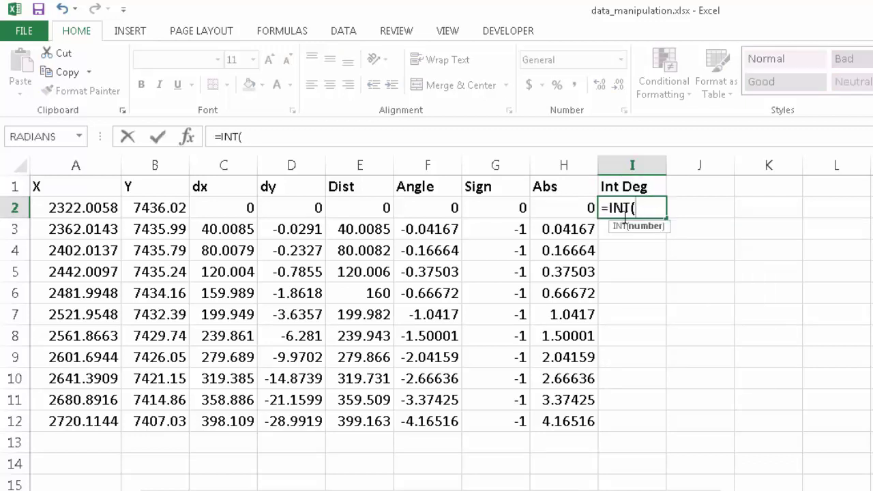
click(430, 208)
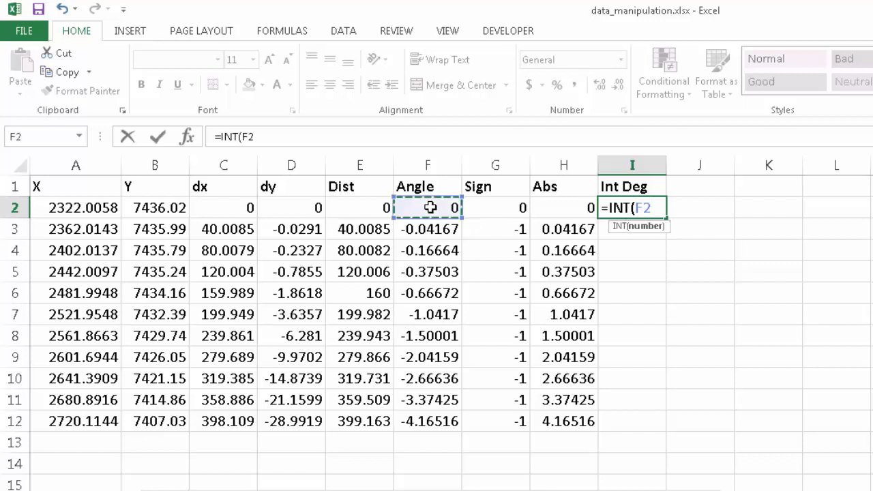
key(Right)
key(Right)
text())
key(Return)
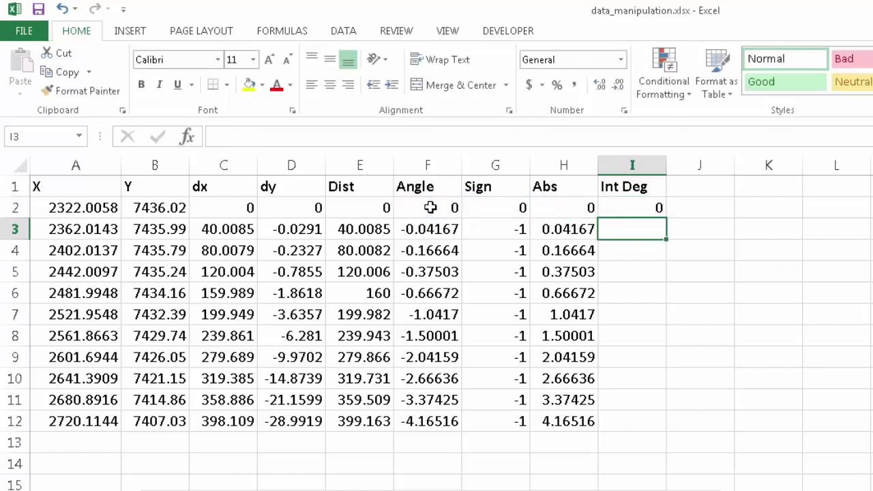
click(636, 210)
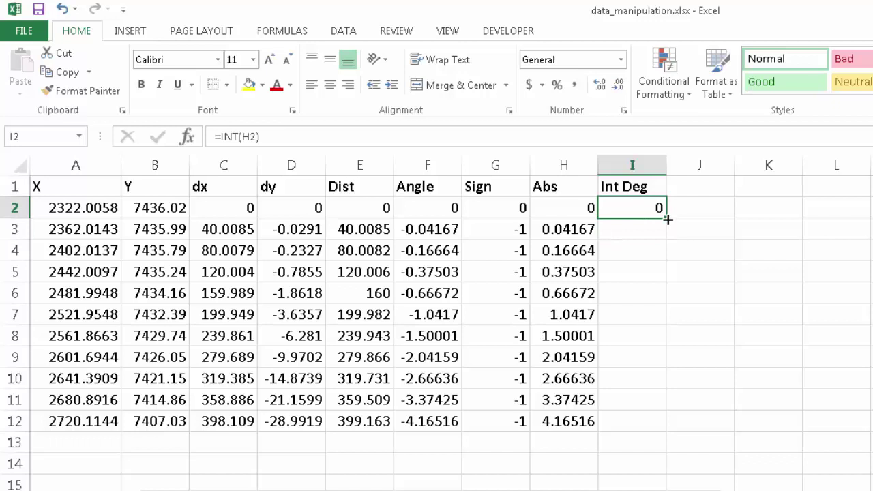
drag(667, 219, 667, 431)
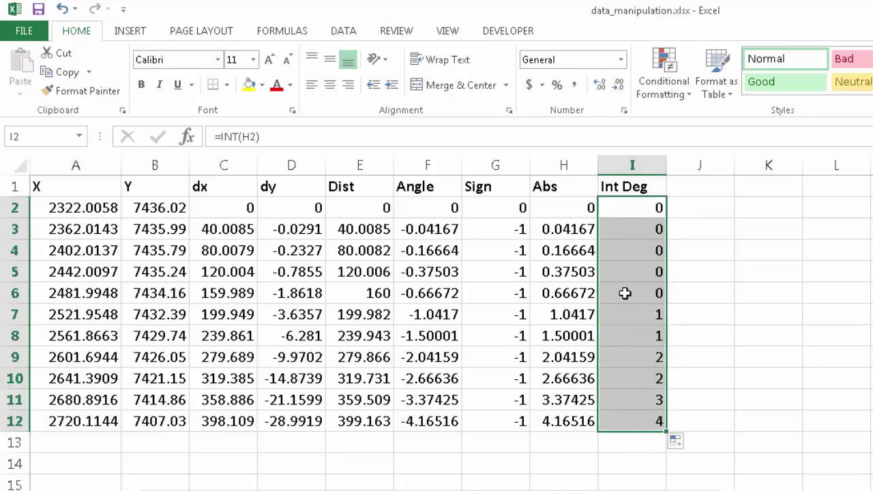
Enter the header Min in J1 beside the Int Deg column.
click(699, 189)
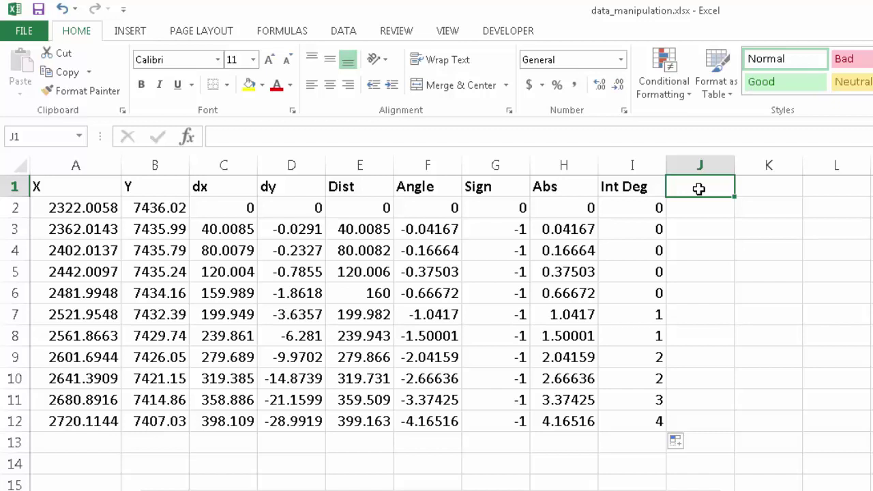
text(Min)
key(Return)
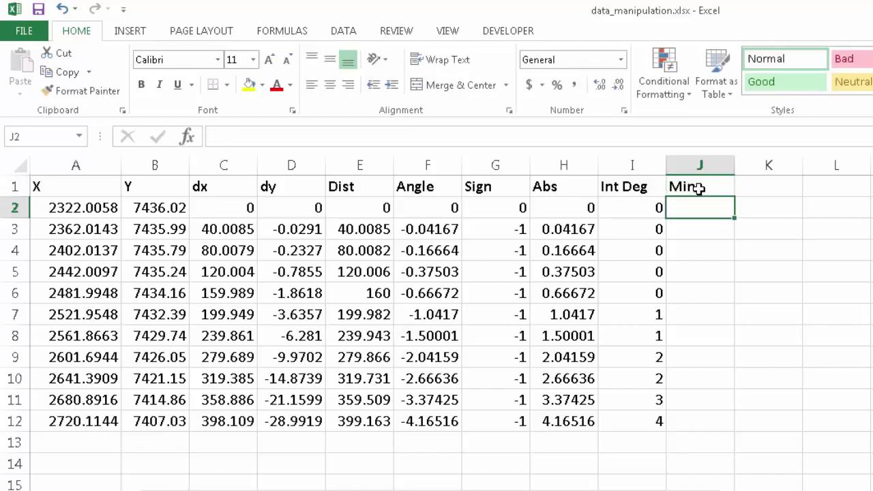
Enter the formula =(H2-I2)*60 in J2 to convert the fractional degrees to minutes.
text(=)
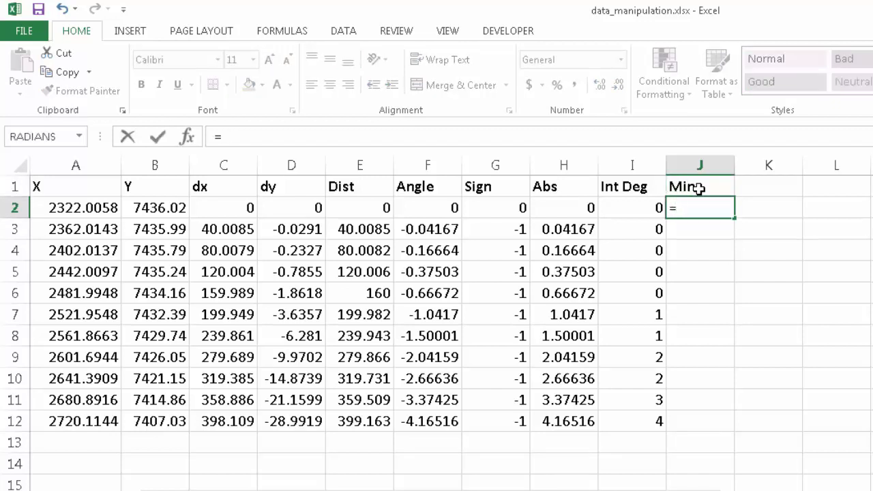
click(571, 211)
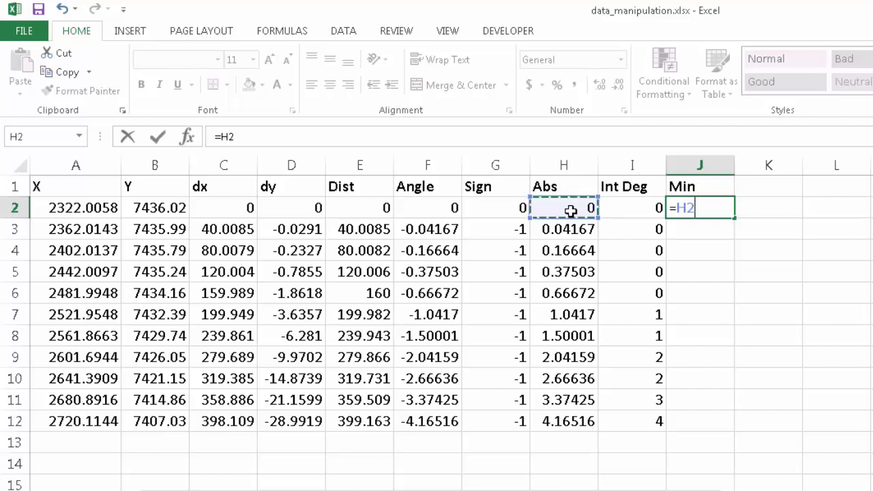
text(-)
click(622, 207)
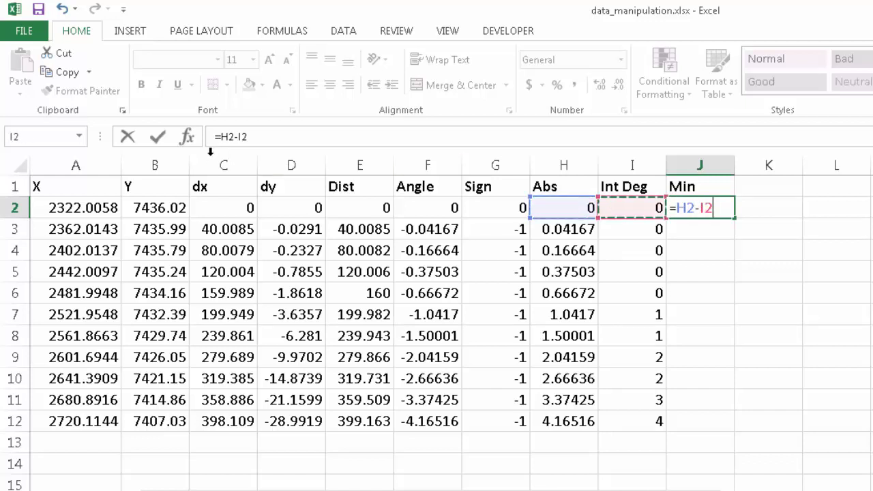
click(222, 136)
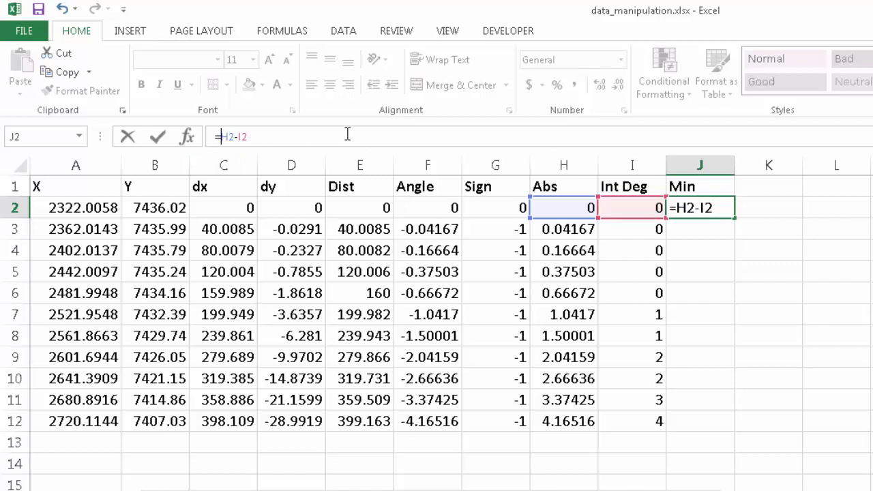
text(()
text())
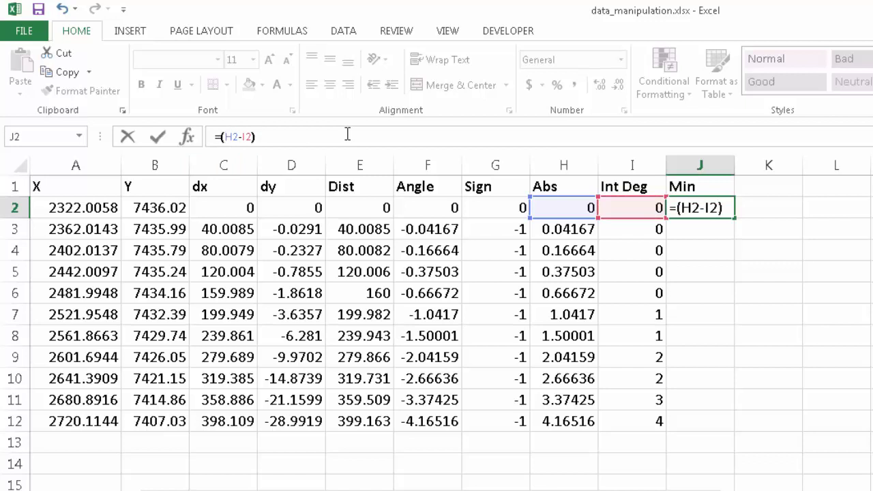
text(*60)
key(Return)
Copy the minutes formula from J2 down to row 12 and check the Abs, Int Deg and Min cells in row 12.
click(724, 206)
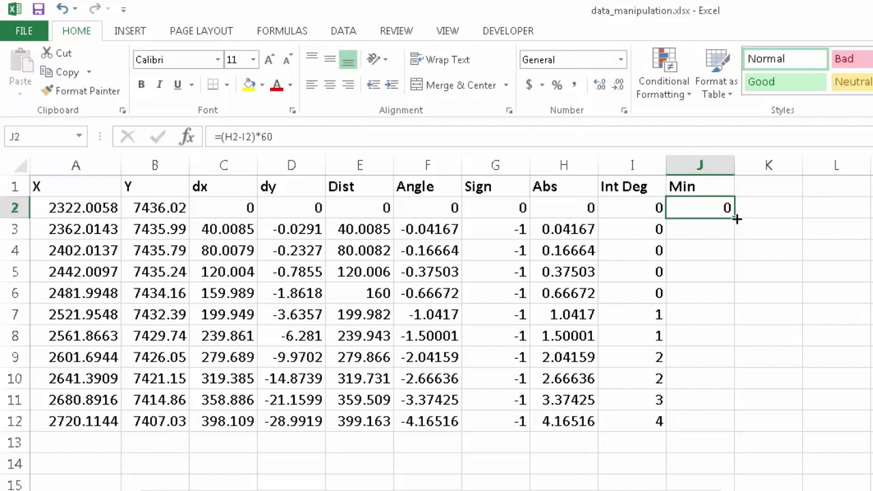
drag(735, 217, 731, 434)
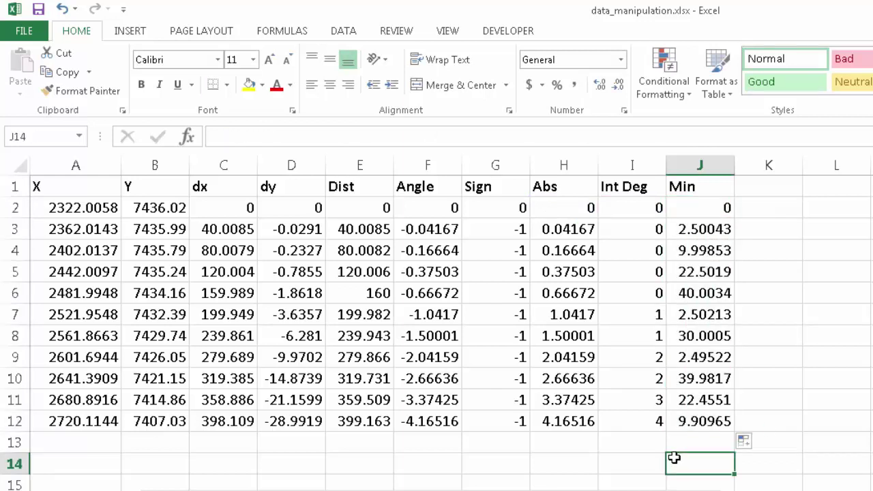
click(558, 423)
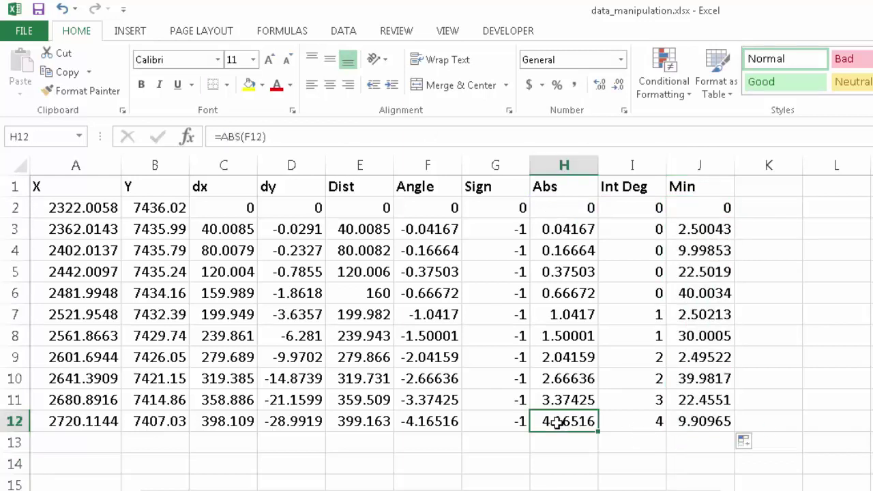
click(648, 422)
click(684, 423)
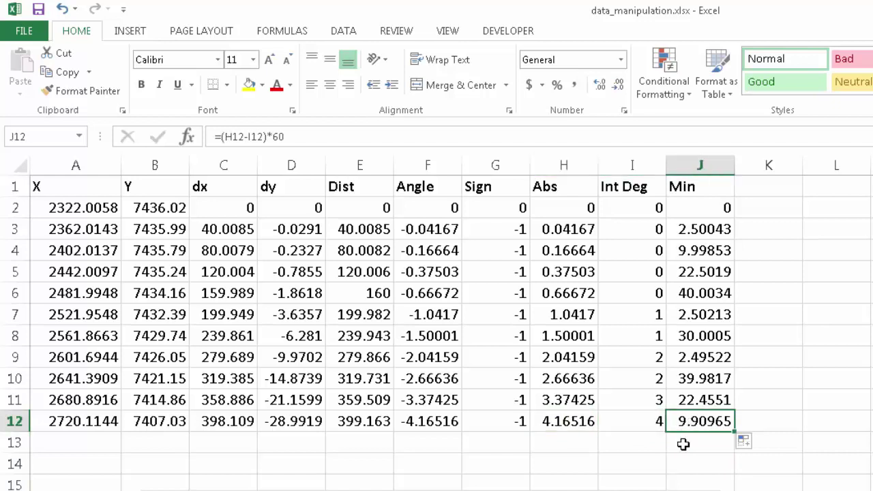
Enter the header Int Min in K1 beside the Min column.
click(751, 189)
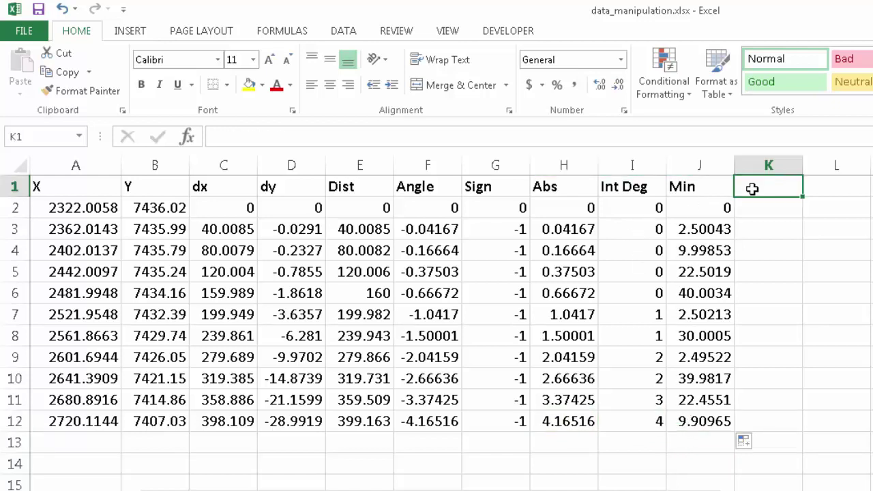
text(Int Min)
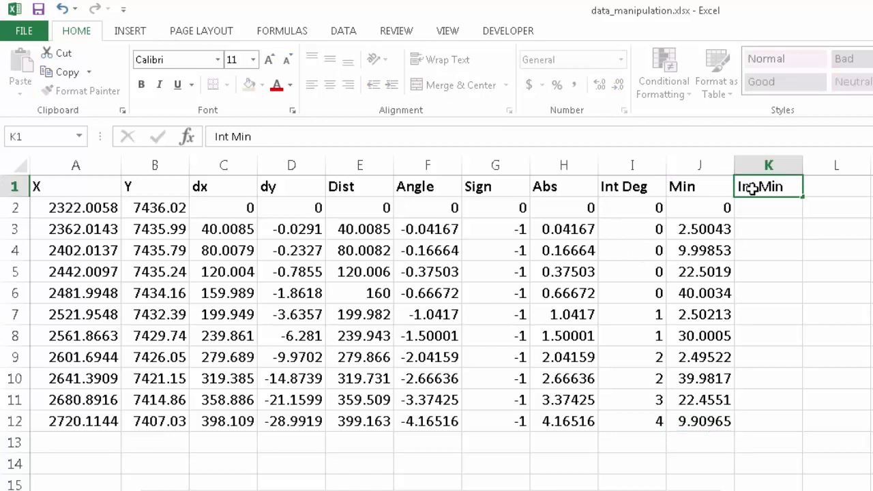
key(Return)
Enter the formula =INT(J2) in K2 and copy it down the Int Min column to row 12.
text(=int)
key(Tab)
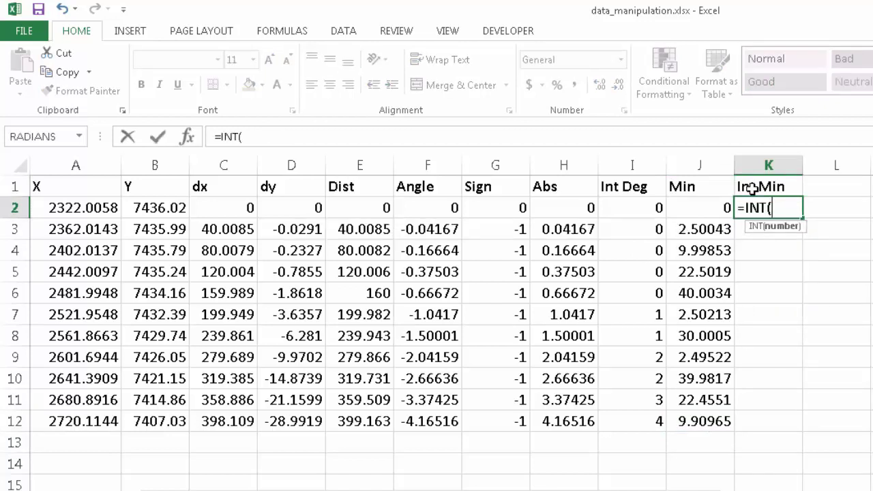
key(Left)
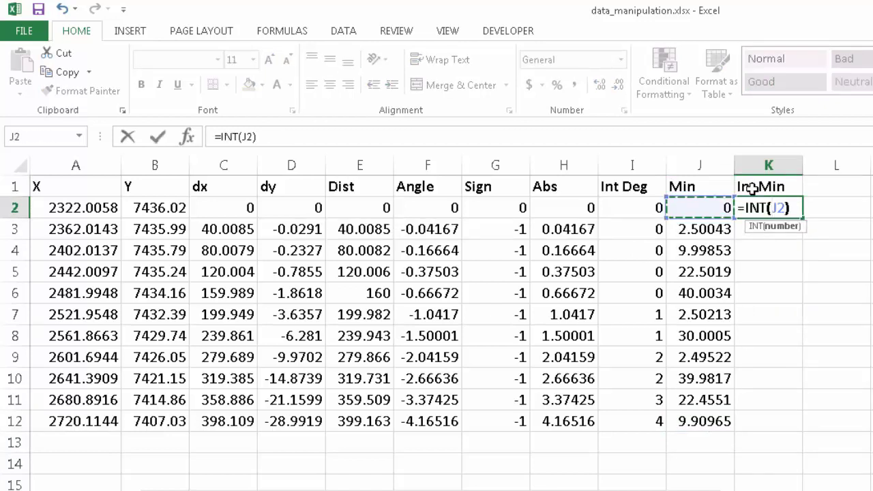
key(Return)
click(795, 208)
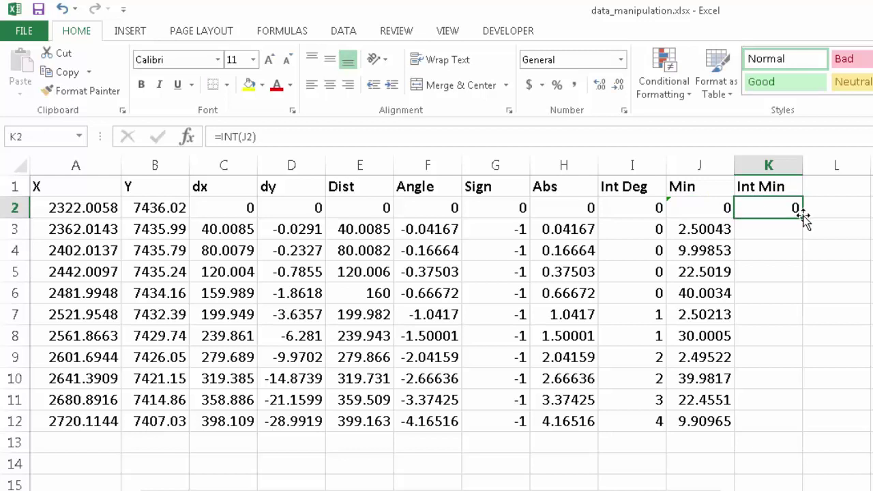
drag(803, 217, 801, 424)
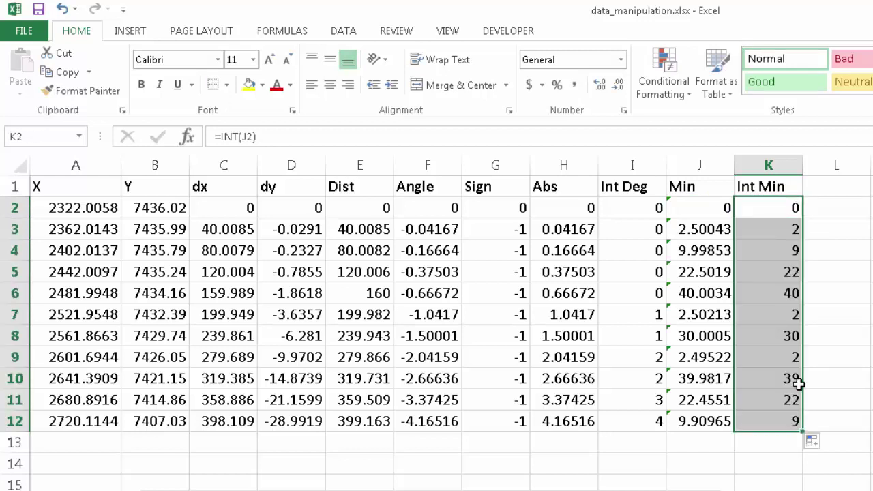
Enter the header Sec in L1 beside the Int Min column.
click(841, 181)
text(Sec)
key(Return)
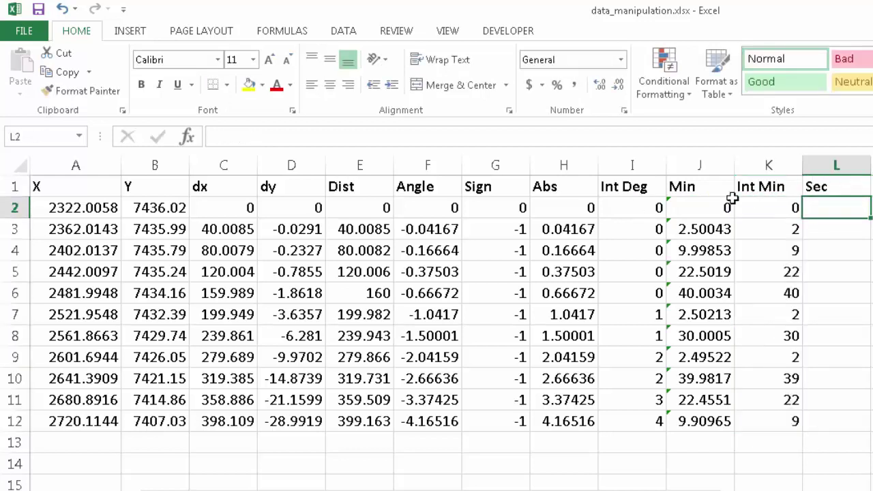
drag(696, 185, 702, 209)
key(ctrl+c)
click(845, 186)
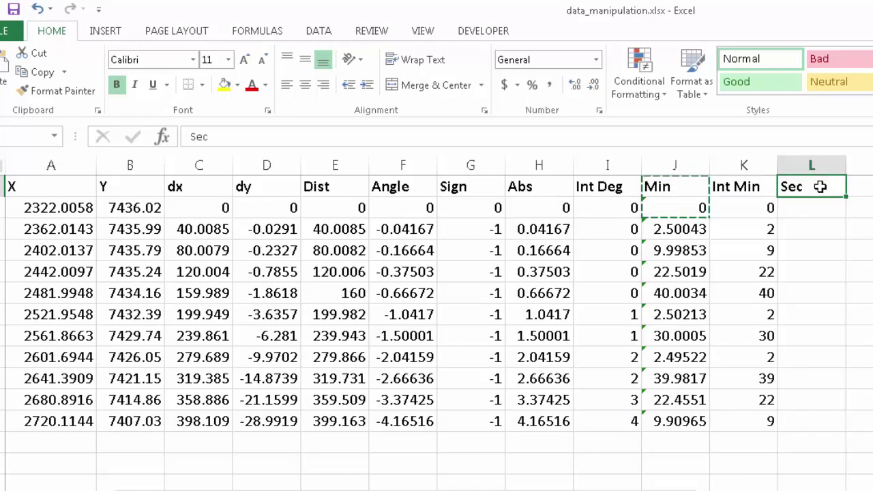
Copy the J2 formula into L2 as =(J2-K2)*60 and extend it down the Sec column to row 12.
click(604, 225)
key(ctrl+c)
click(654, 212)
key(ctrl+v)
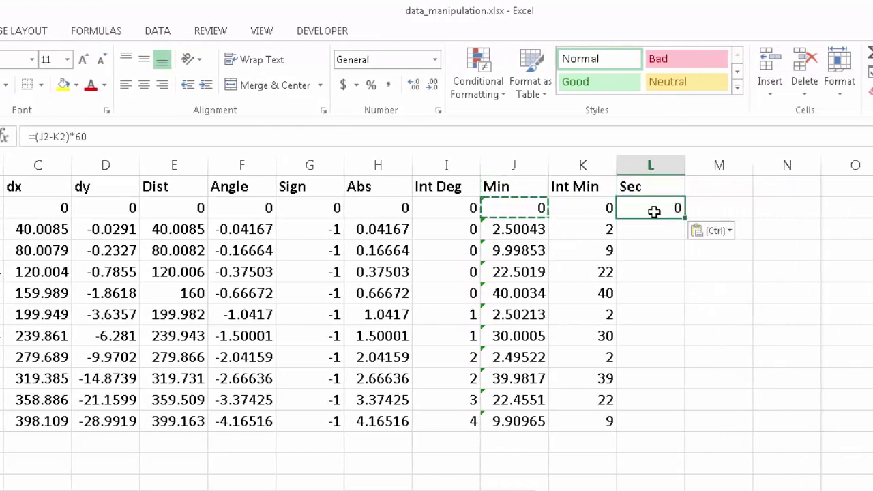
double_click(653, 211)
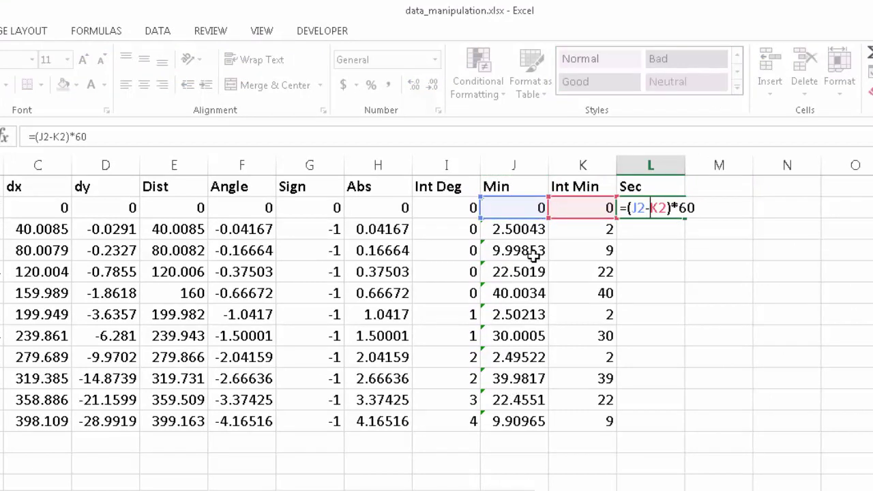
key(Escape)
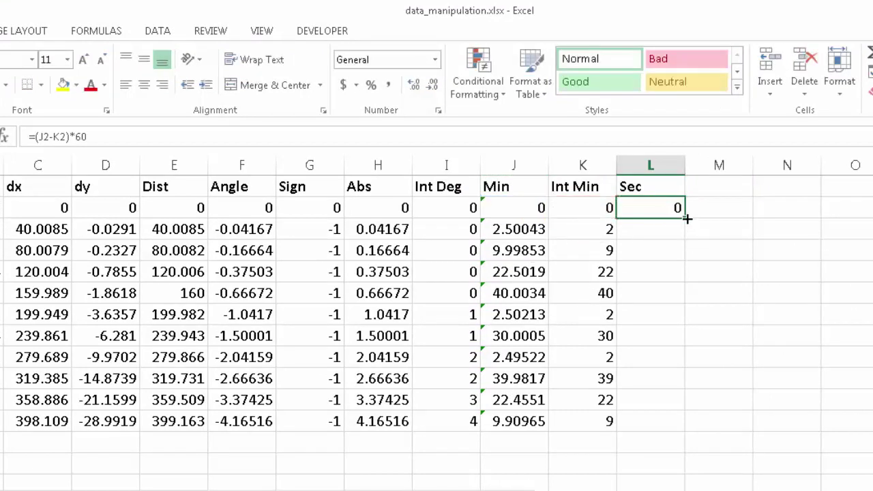
drag(686, 221, 672, 426)
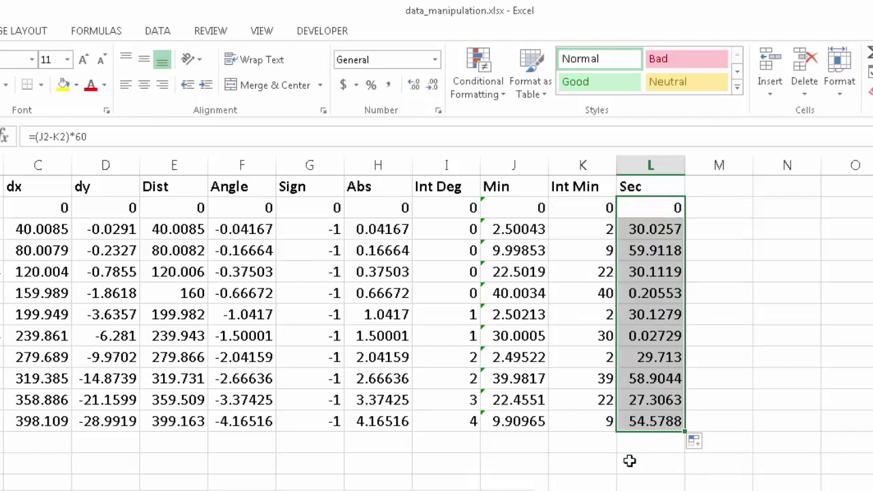
Change the Sec formula in L2 to =ROUND((J2-K2)*60,2) and copy it down the column to row 12.
click(629, 461)
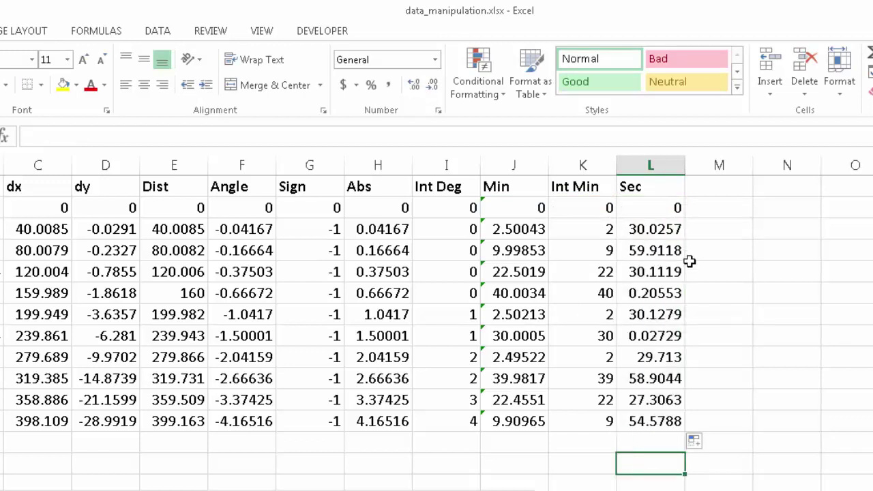
click(644, 190)
click(649, 209)
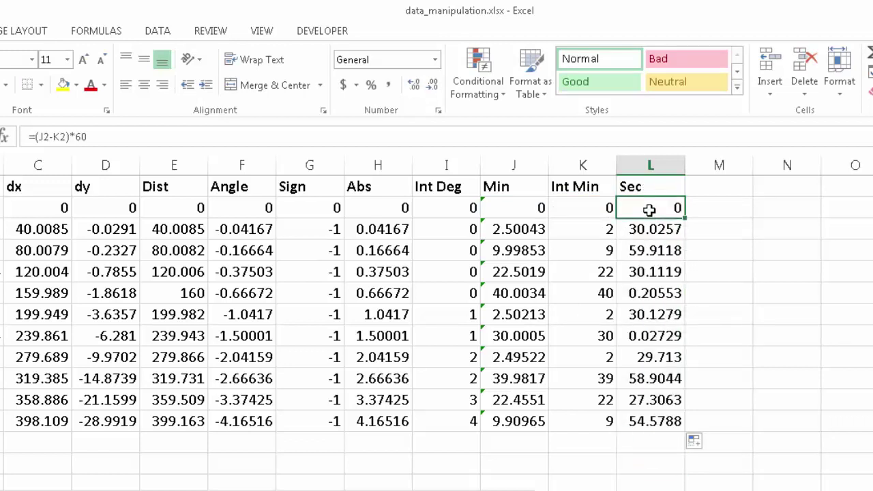
click(32, 136)
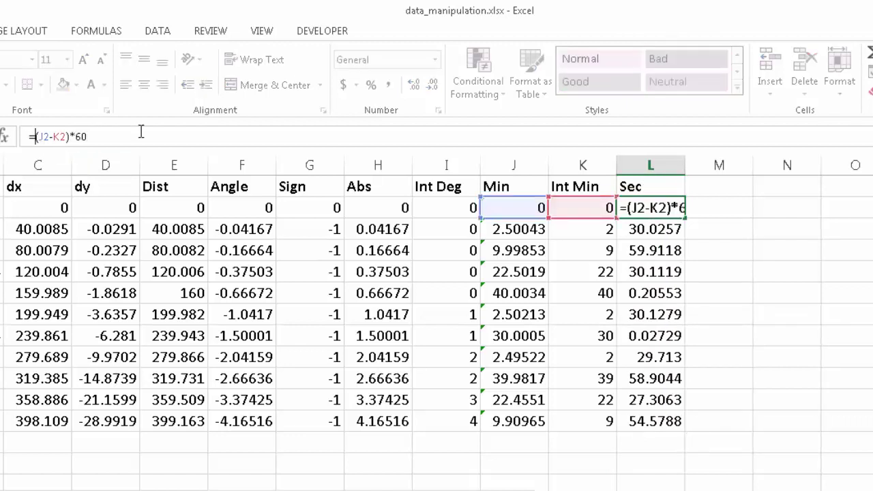
text(round()
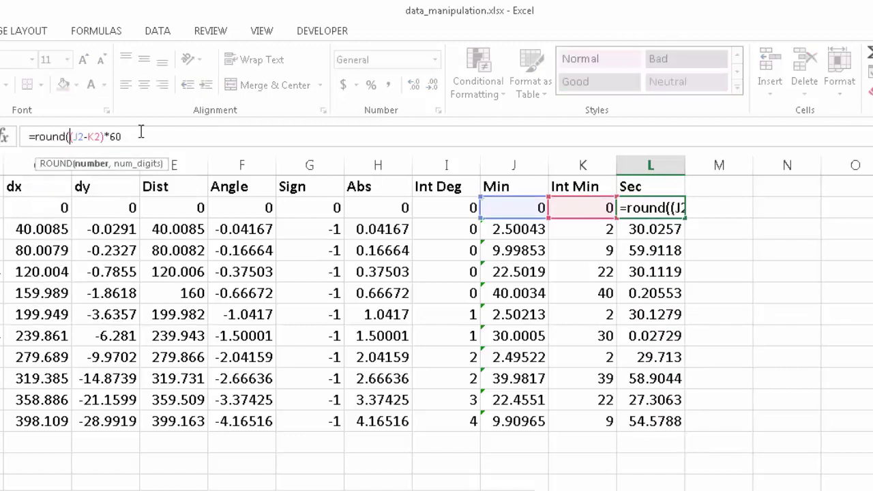
click(140, 131)
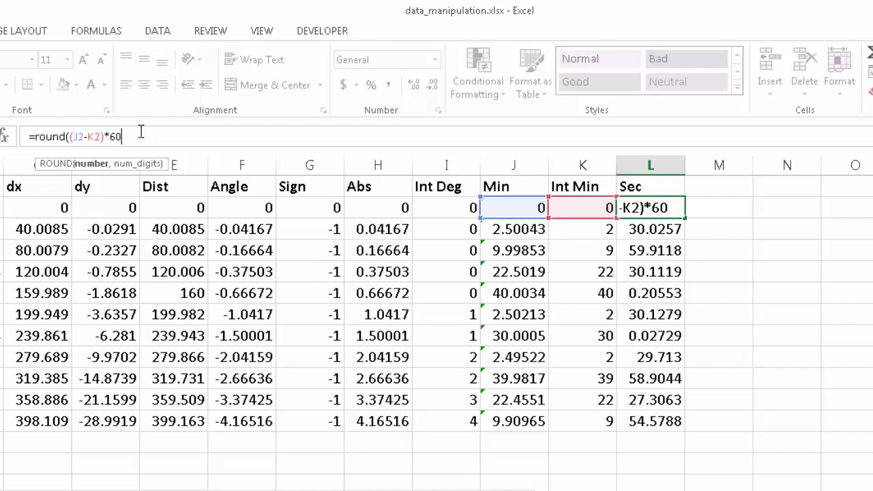
text(,2))
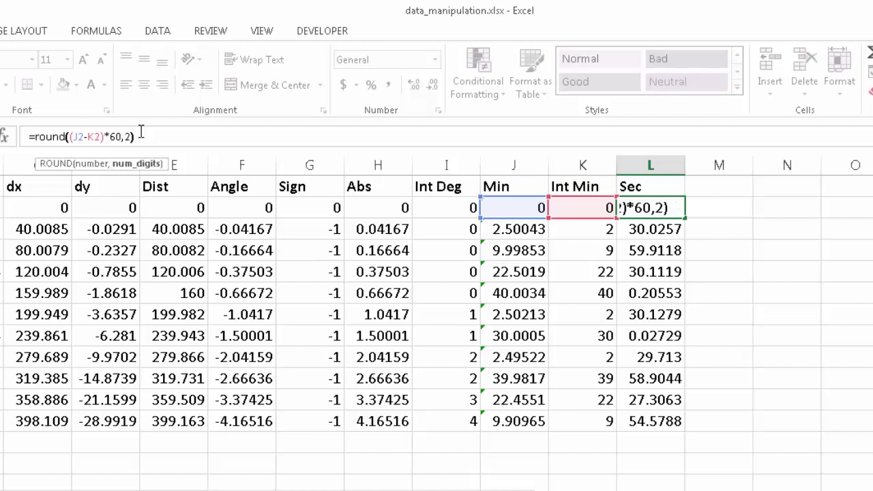
key(Return)
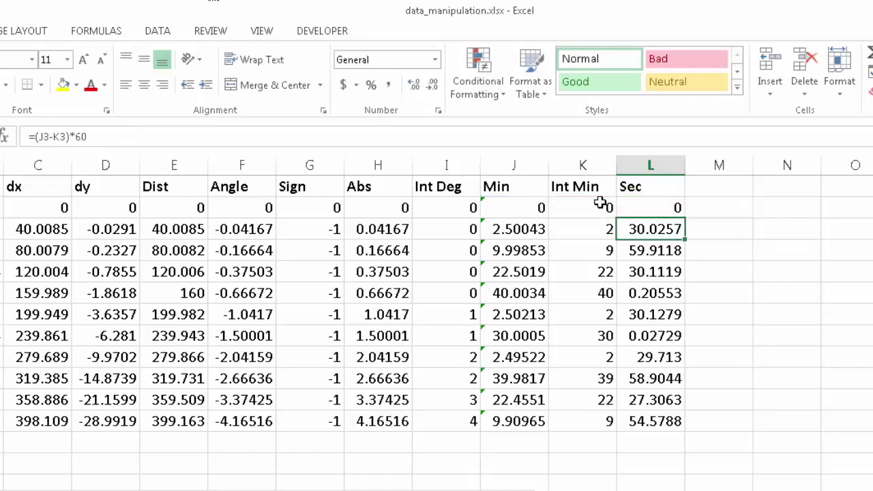
click(673, 208)
drag(686, 220, 687, 428)
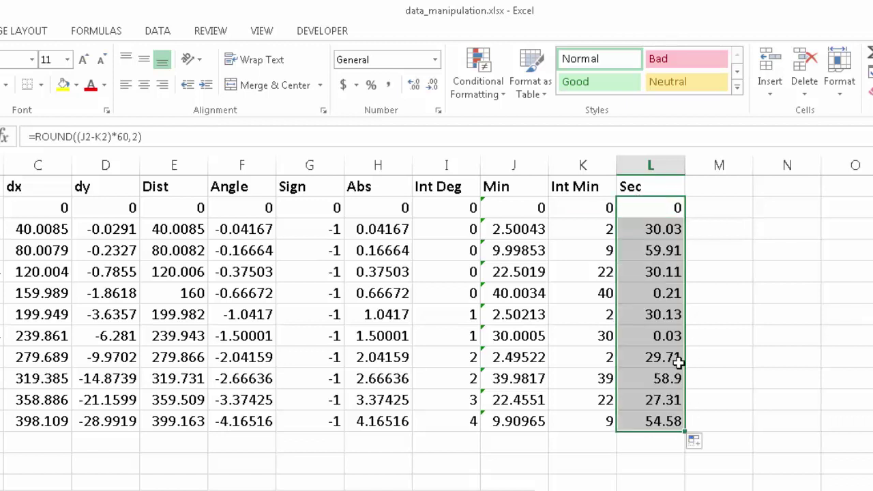
Format the Sec values in L2:L12 to display two decimal places.
click(416, 89)
click(433, 88)
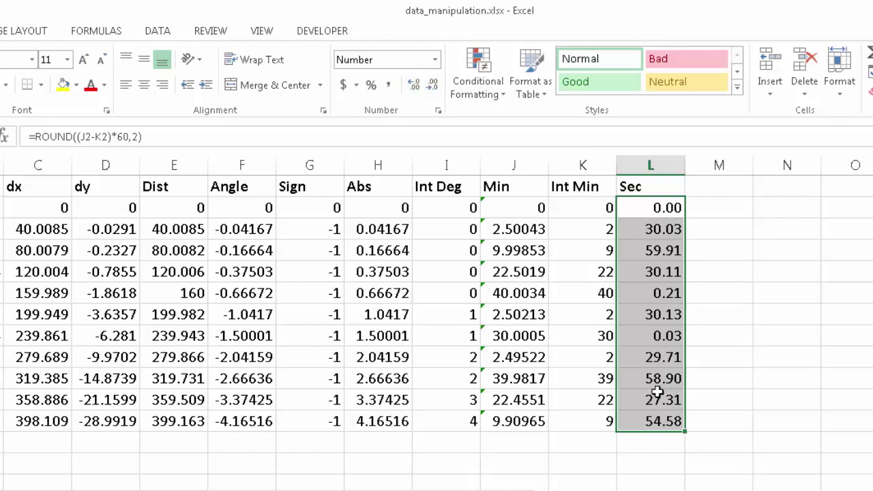
click(717, 292)
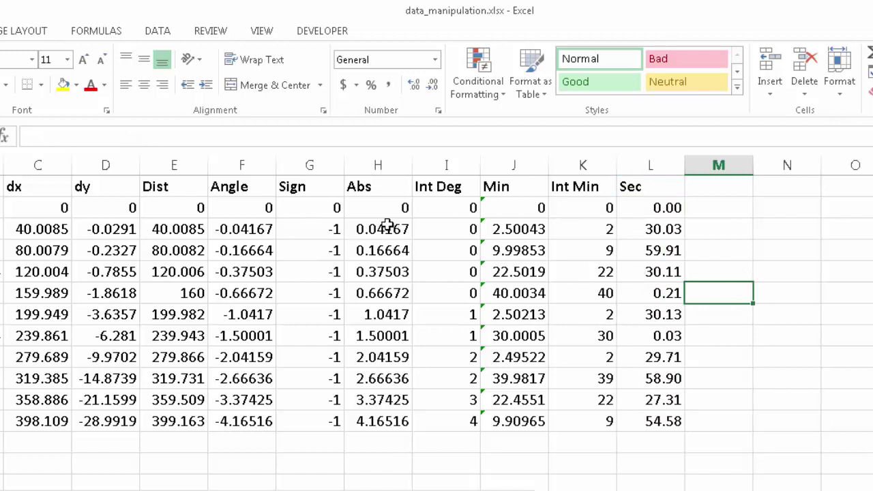
click(446, 208)
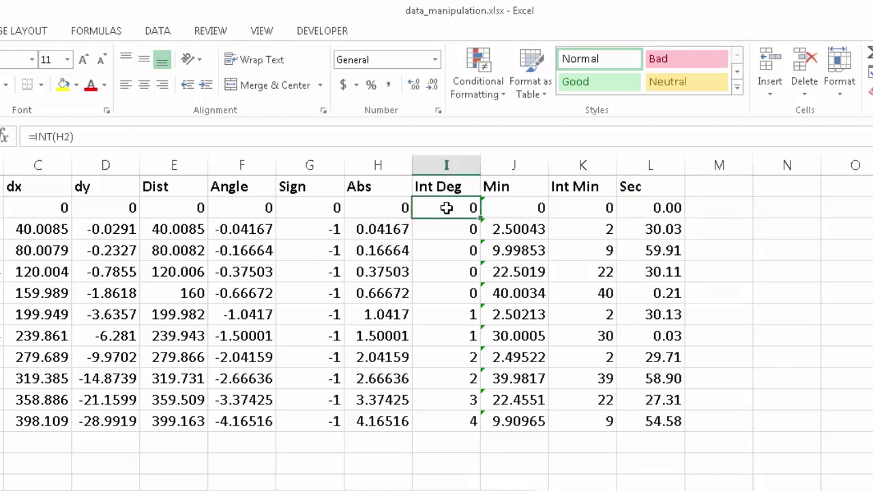
click(520, 212)
click(571, 208)
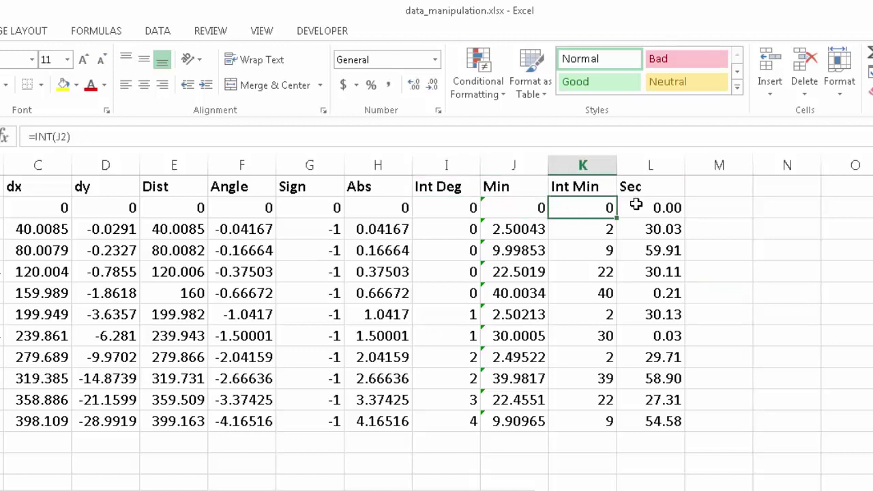
click(663, 206)
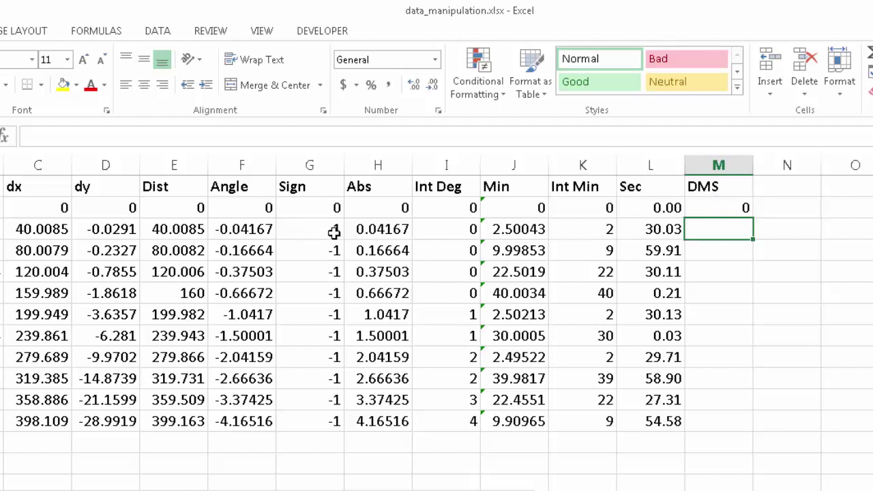
Replace the header in M1 with Sign Deg.
click(723, 187)
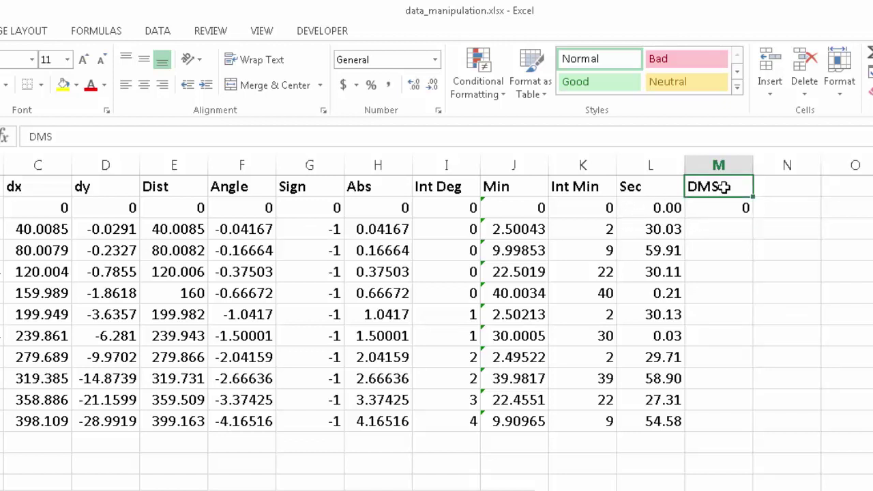
text(Sign D)
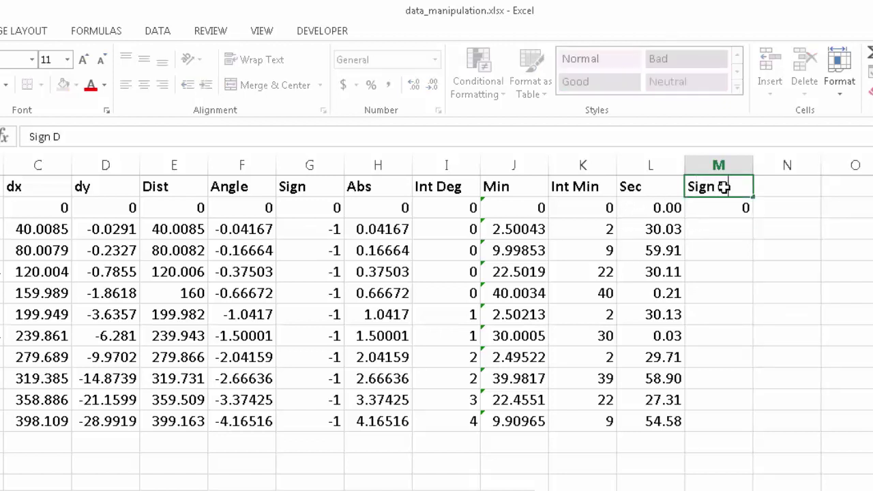
text(ec)
key(BackSpace)
text(g)
key(Return)
Enter the formula =G2*I2 in M2 and copy it down the Sign Deg column to row 12.
text(=)
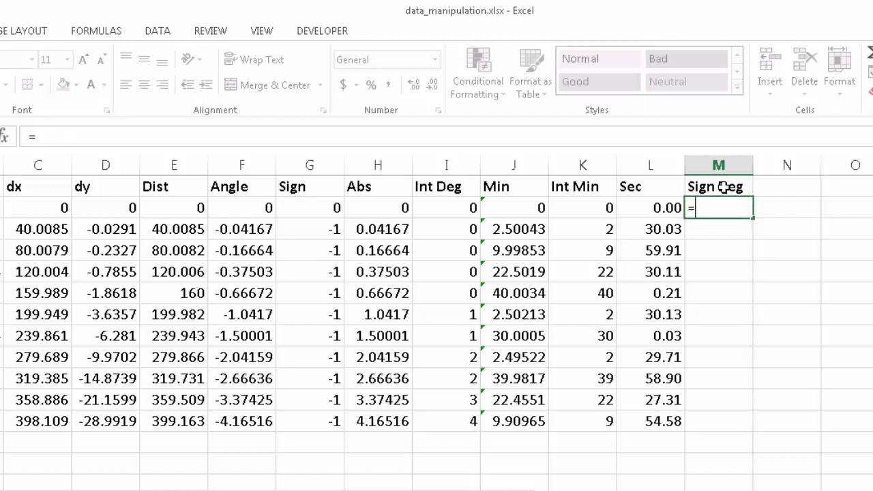
click(312, 206)
text(*)
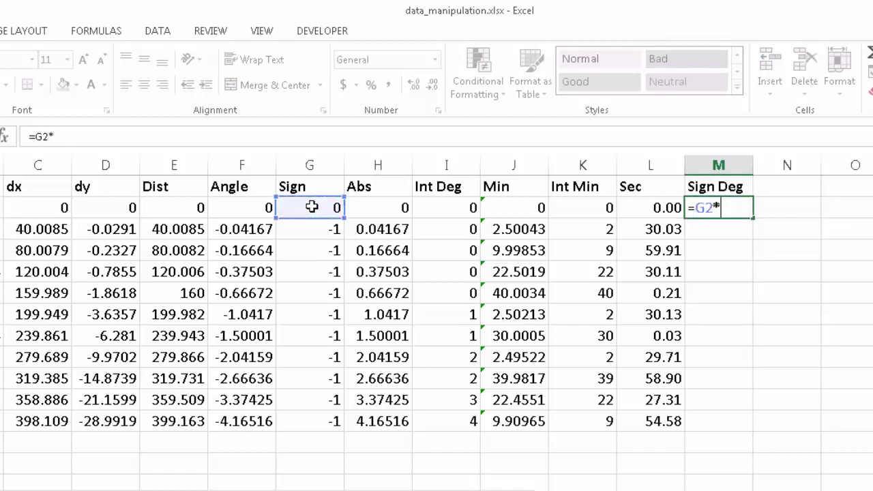
click(437, 208)
key(Return)
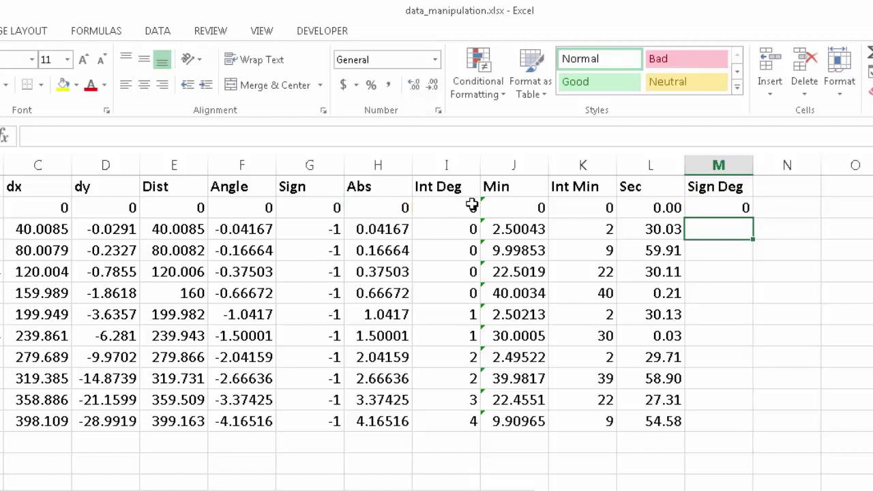
click(800, 188)
click(747, 210)
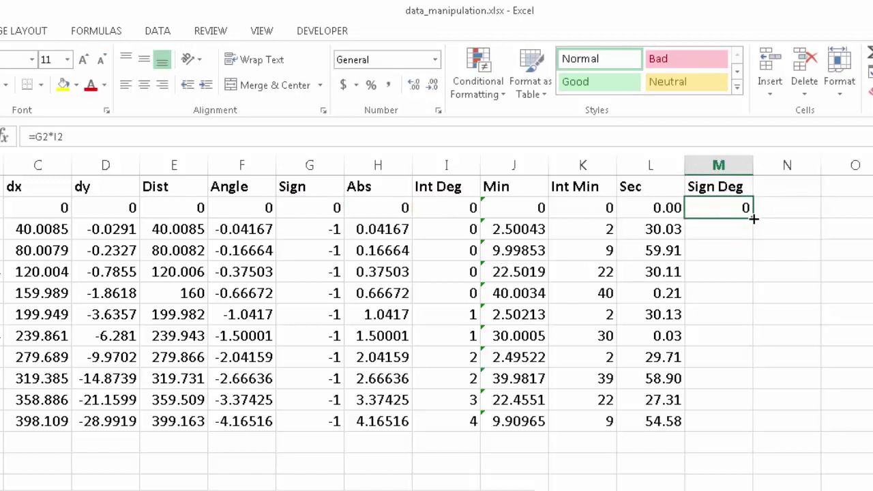
drag(753, 218, 752, 441)
click(701, 454)
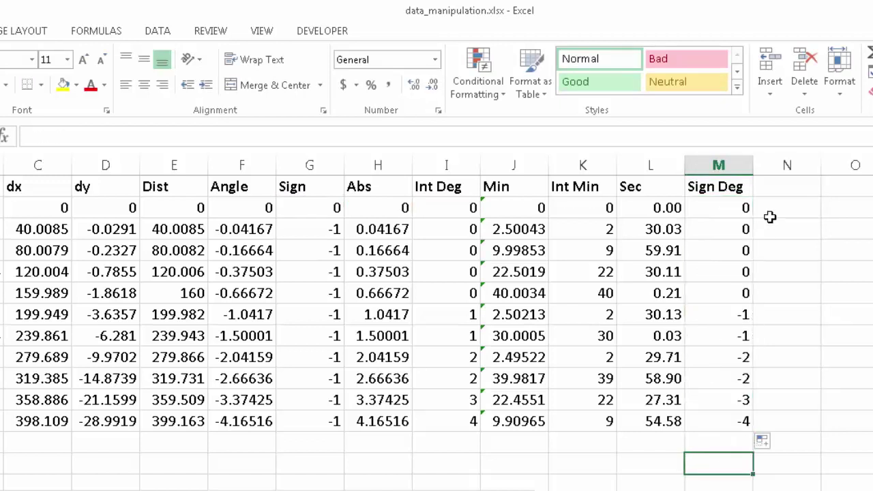
Enter the header DMS in N1 beside the Sign Deg column.
click(785, 188)
text(DMS)
key(Return)
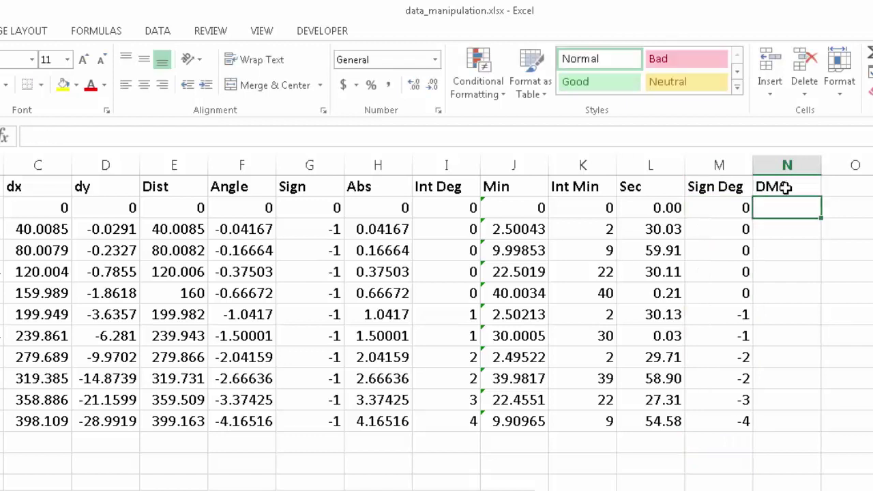
Enter the formula =M2&"D"&J2&"'"&L2&"""" in N2 and copy it down the DMS column to row 12.
text(=)
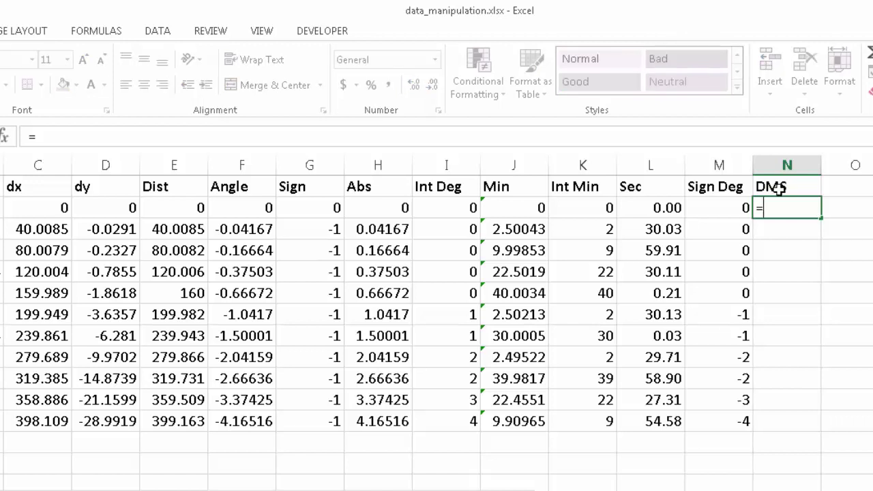
click(728, 210)
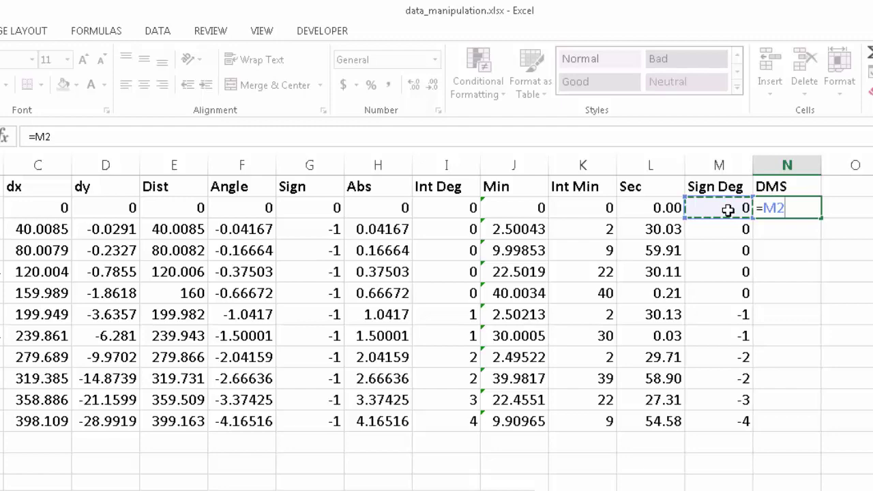
text(&)
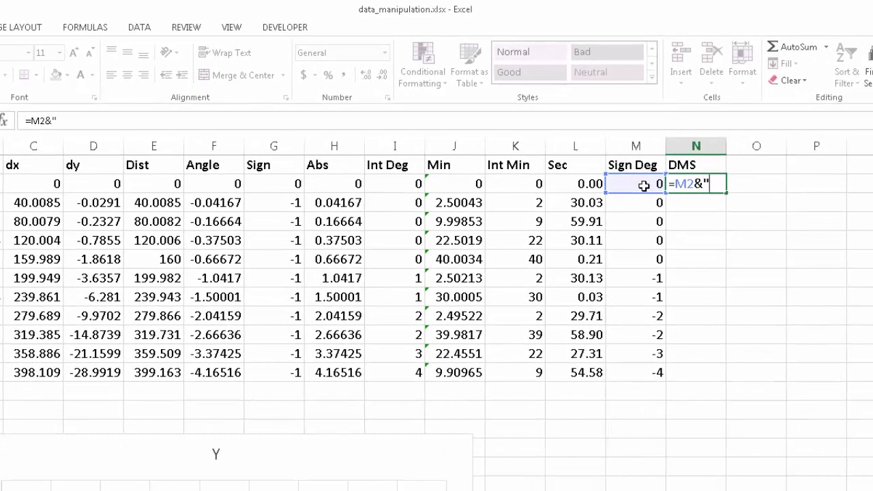
text("D"&)
click(457, 188)
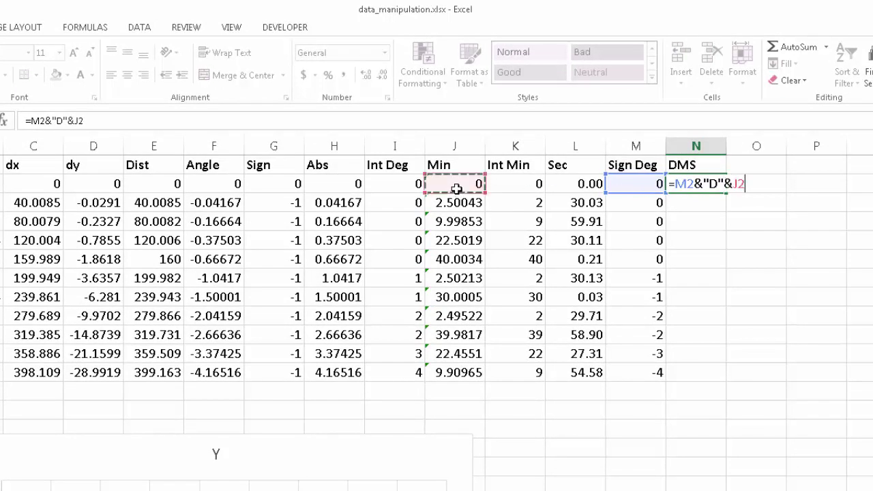
text("'")
key(BackSpace)
text(2&"""&)
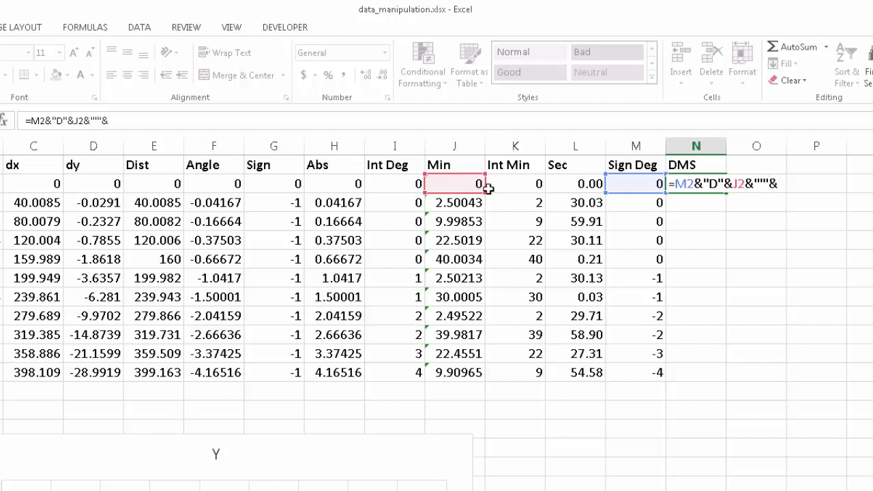
click(578, 185)
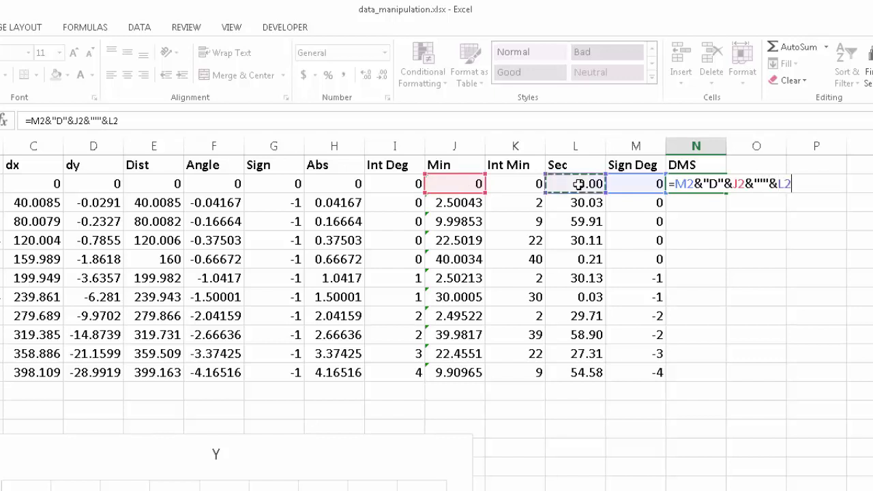
text(&)
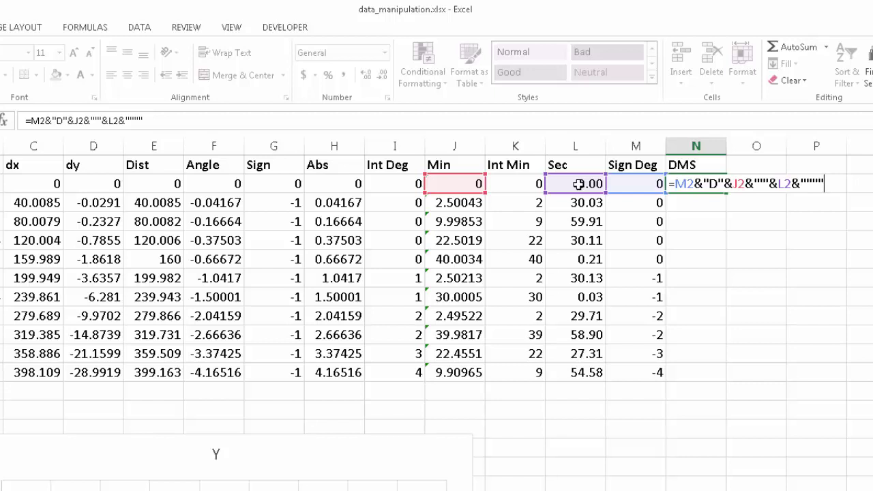
key(Return)
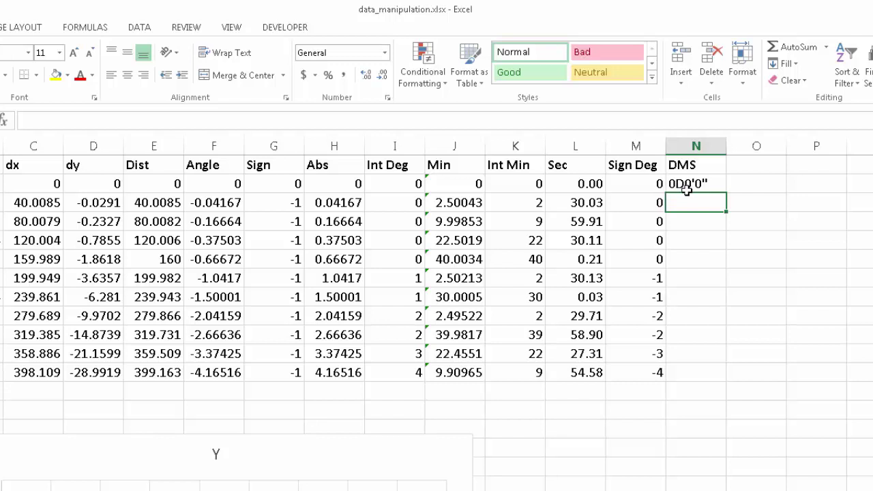
click(690, 184)
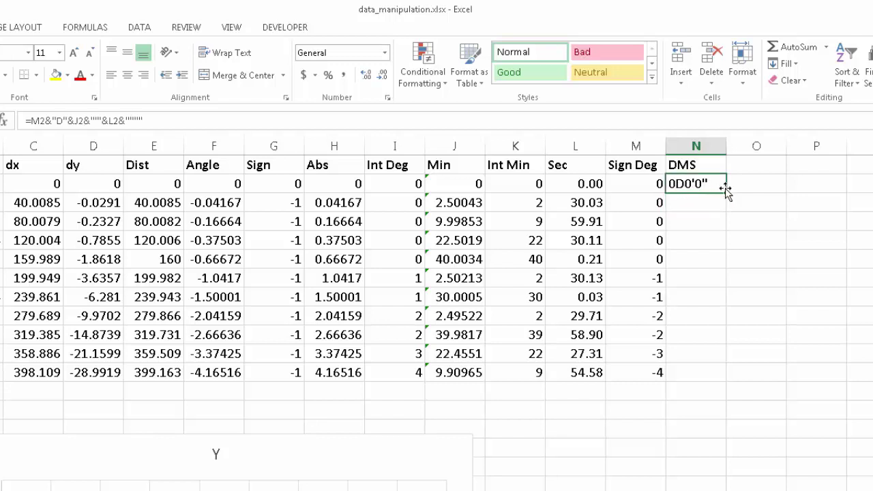
drag(727, 193, 731, 378)
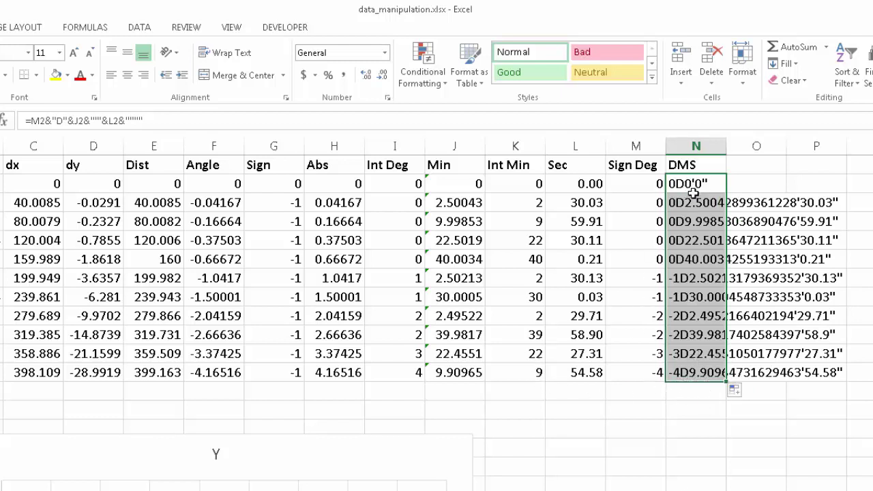
Change the minutes reference in the N3 formula to K3 and copy the formula throughout the DMS column, N2 to N12.
double_click(692, 202)
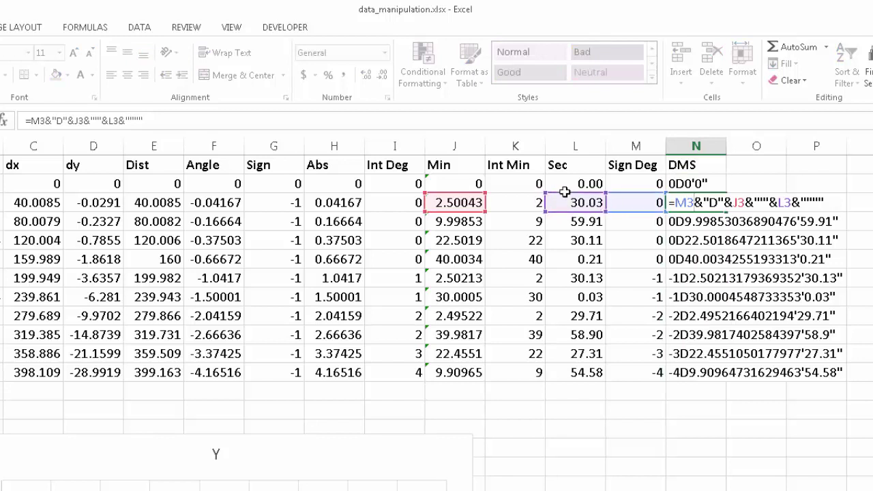
drag(475, 202, 503, 198)
key(Return)
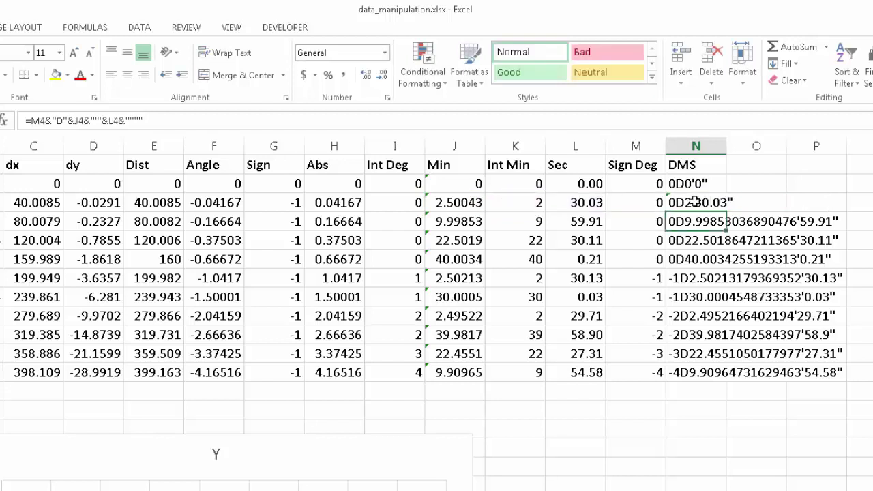
click(694, 202)
drag(727, 212, 724, 379)
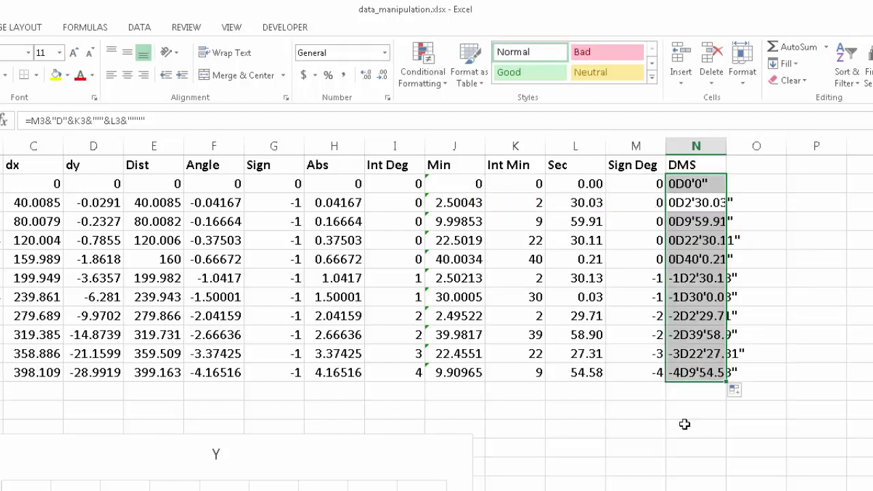
click(685, 425)
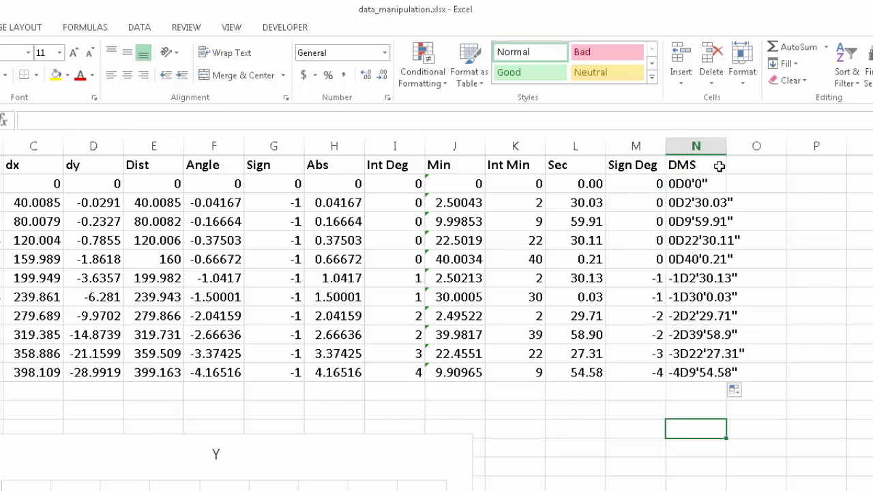